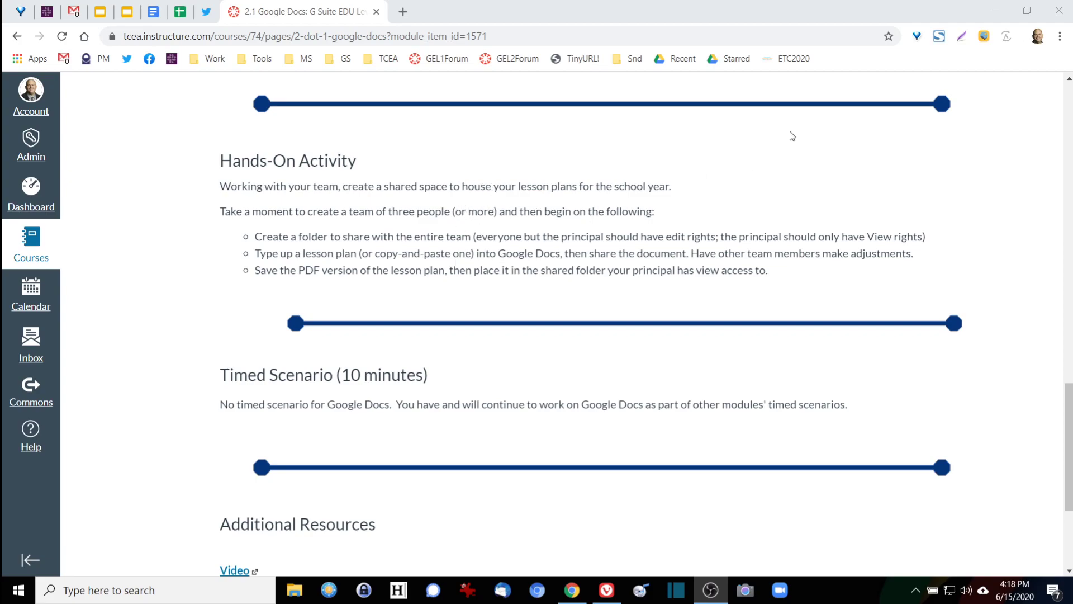
Open a new tab, separate it into its own window, and place it side by side with the course page.
click(405, 17)
drag(462, 15, 777, 56)
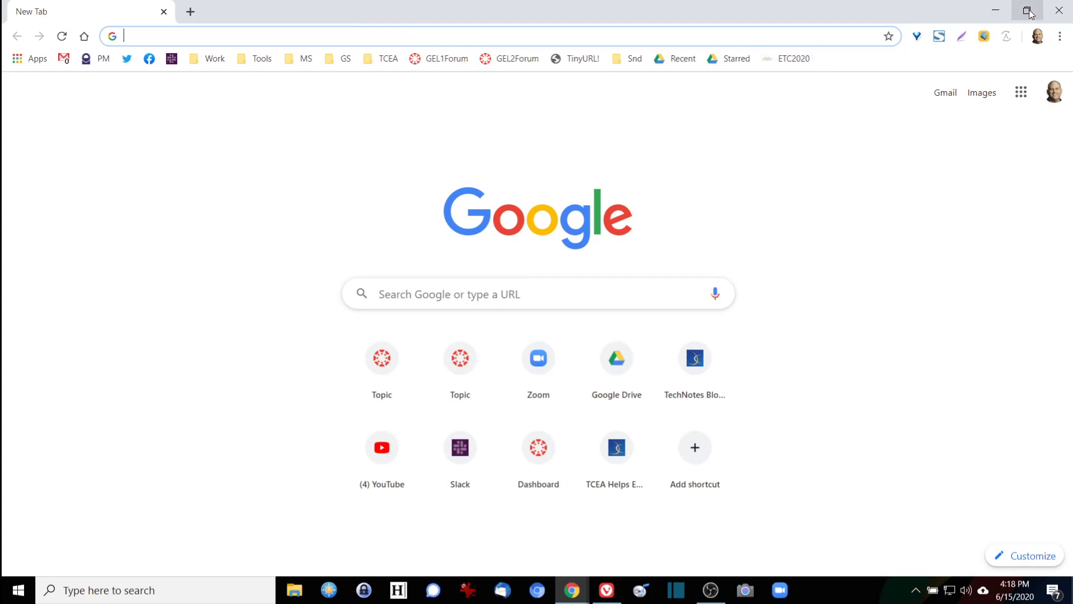
click(1027, 11)
click(1027, 10)
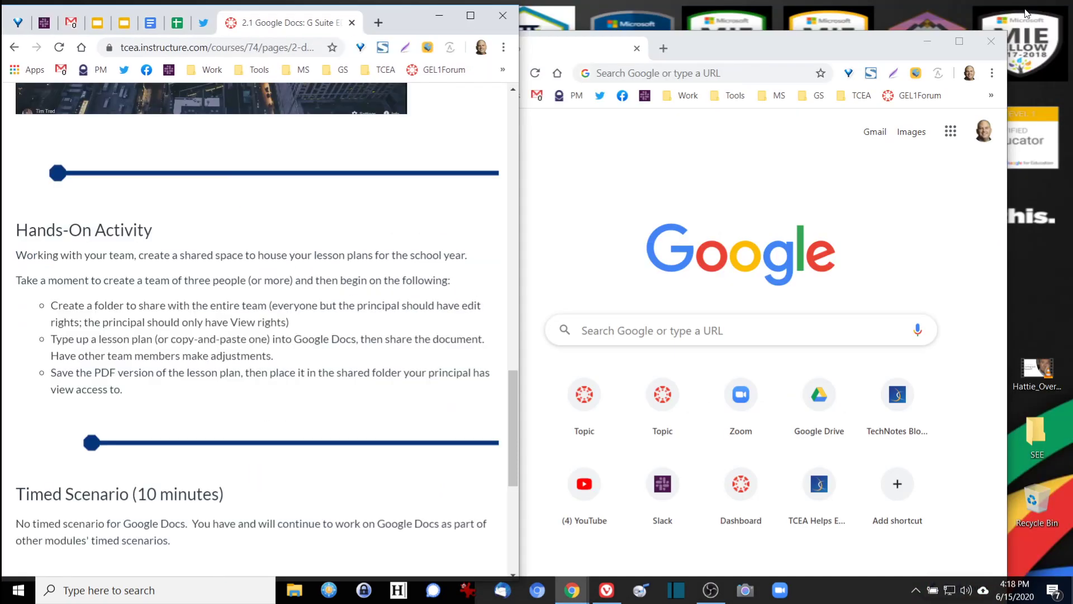
drag(693, 45, 759, 15)
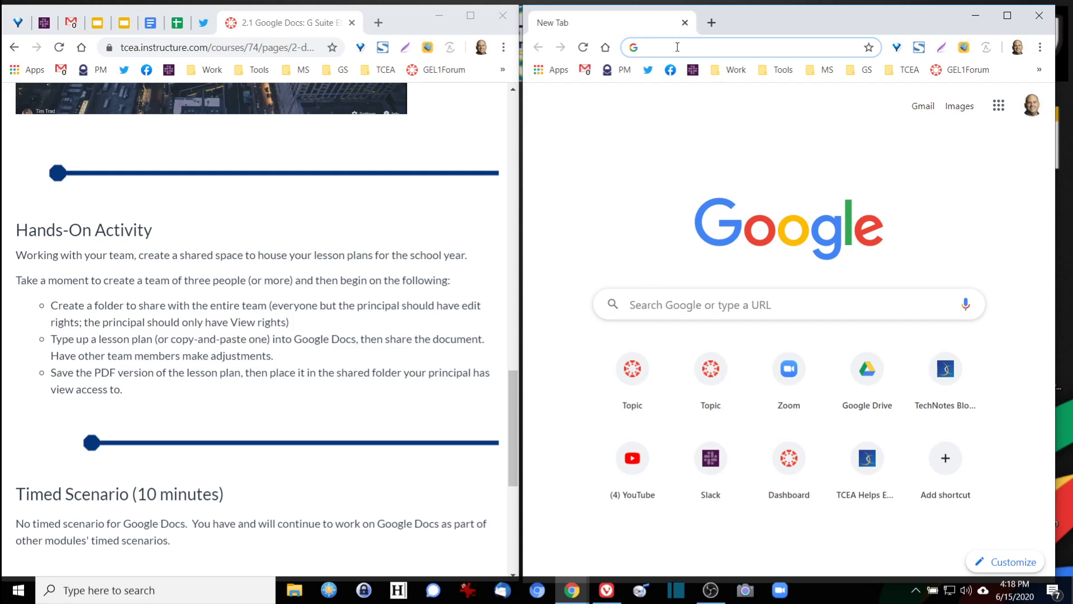
Choose another signed-in Google account in the new window and go to drive.google.com.
click(1031, 105)
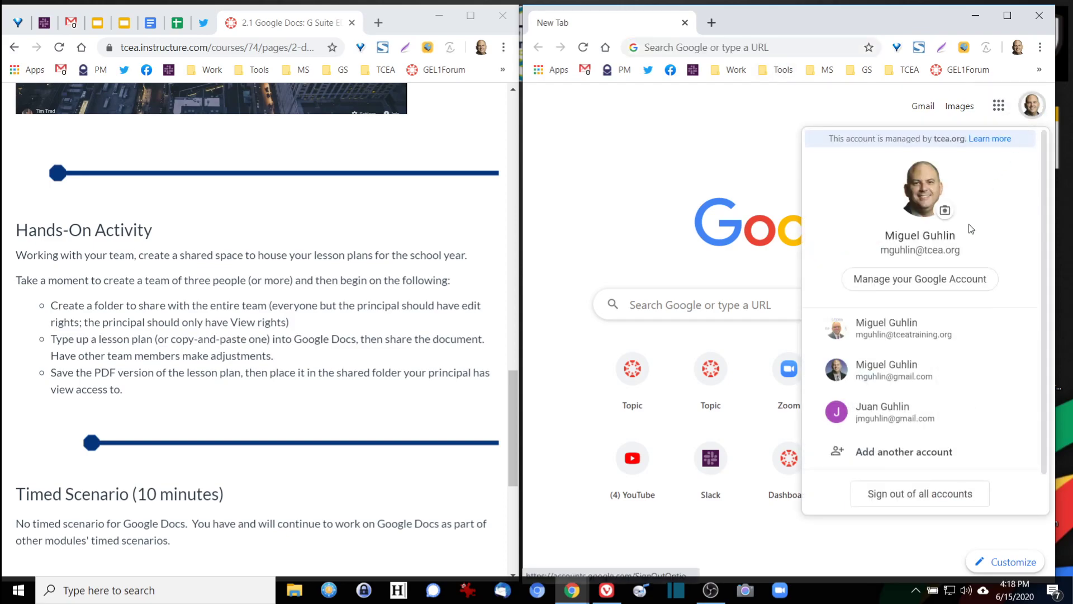
click(927, 362)
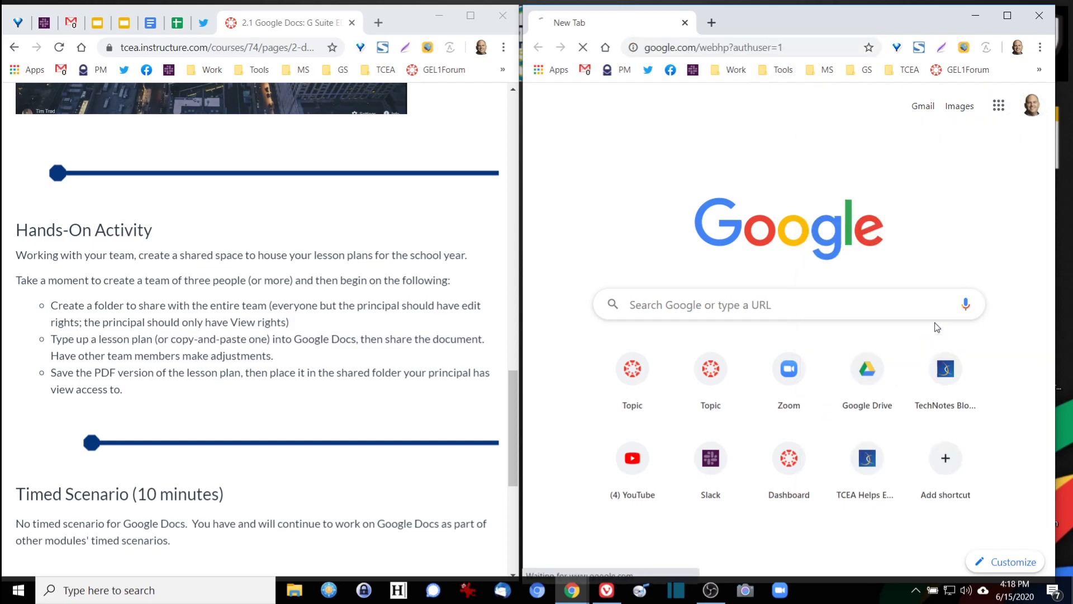
click(721, 49)
text(drive.google.com)
key(Return)
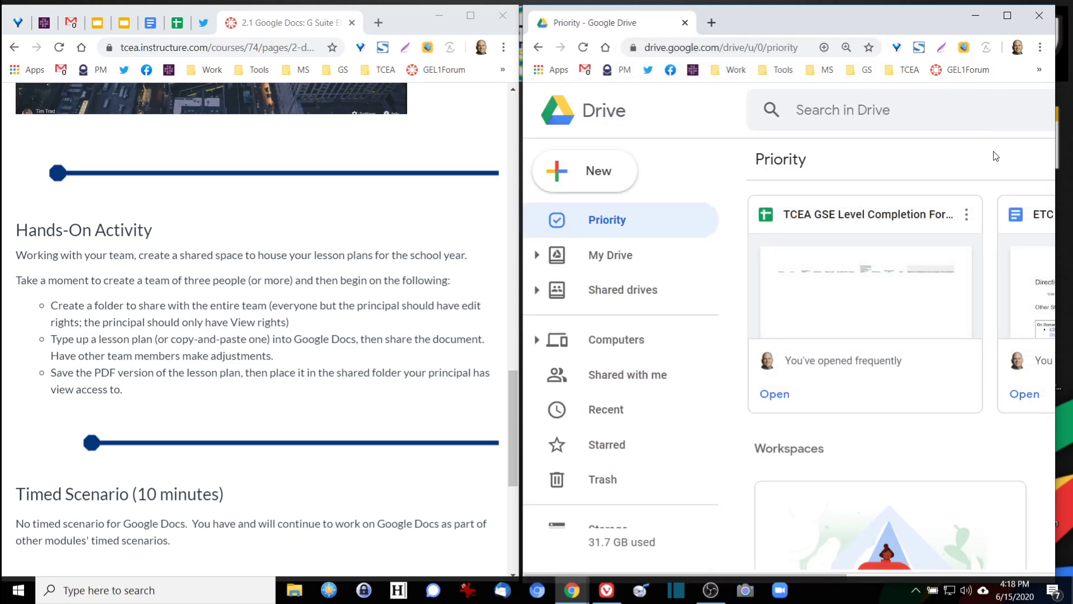
Switch Google Drive to the training account in a new tab, keeping the window beside the course page.
click(1018, 48)
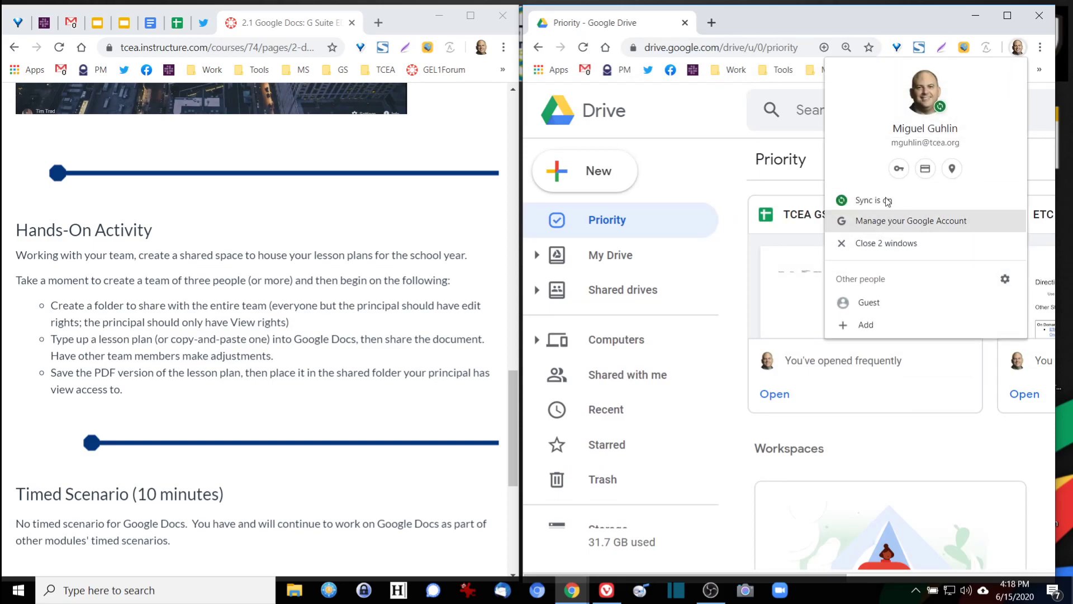
click(787, 157)
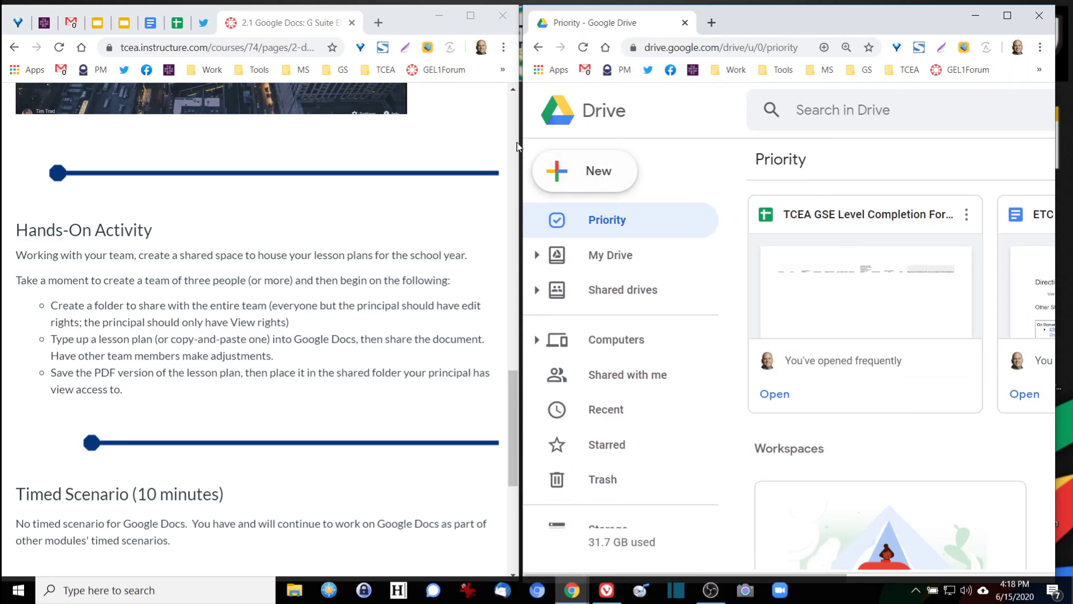
drag(523, 146, 263, 145)
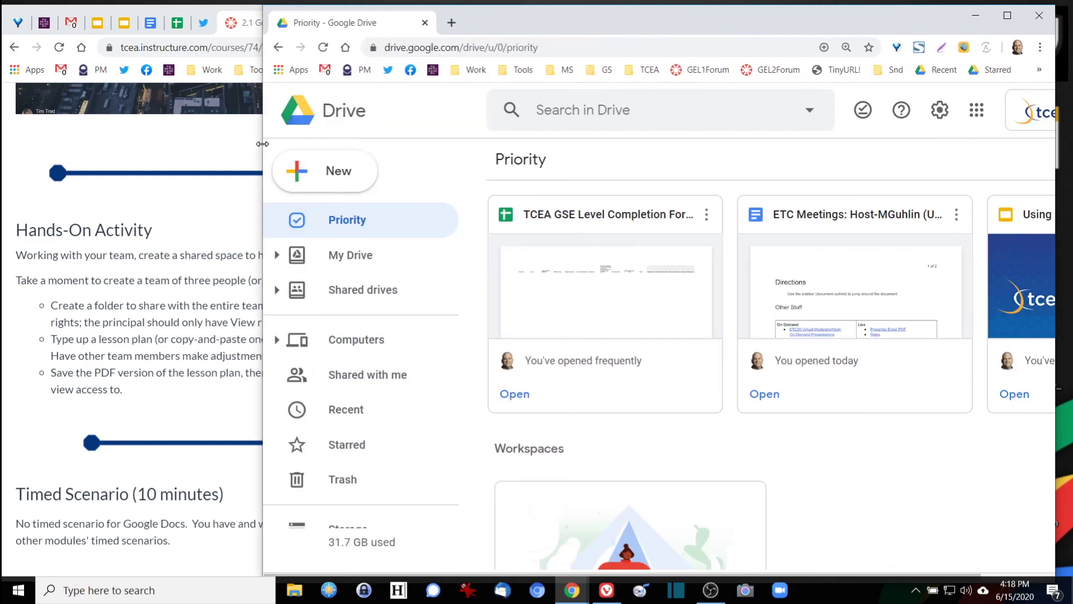
click(1032, 115)
click(988, 398)
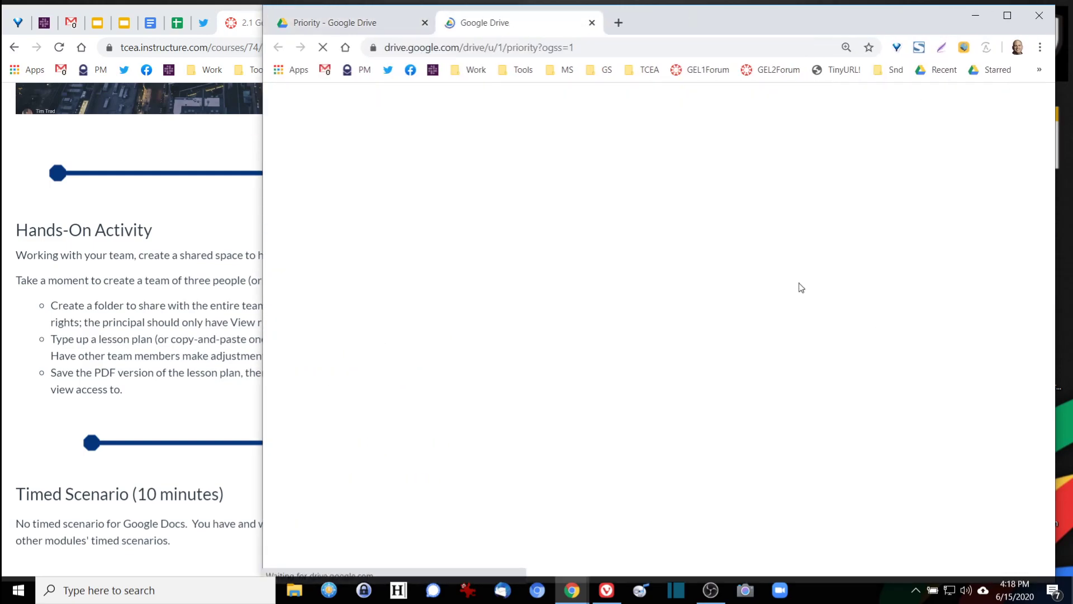
drag(264, 141, 519, 129)
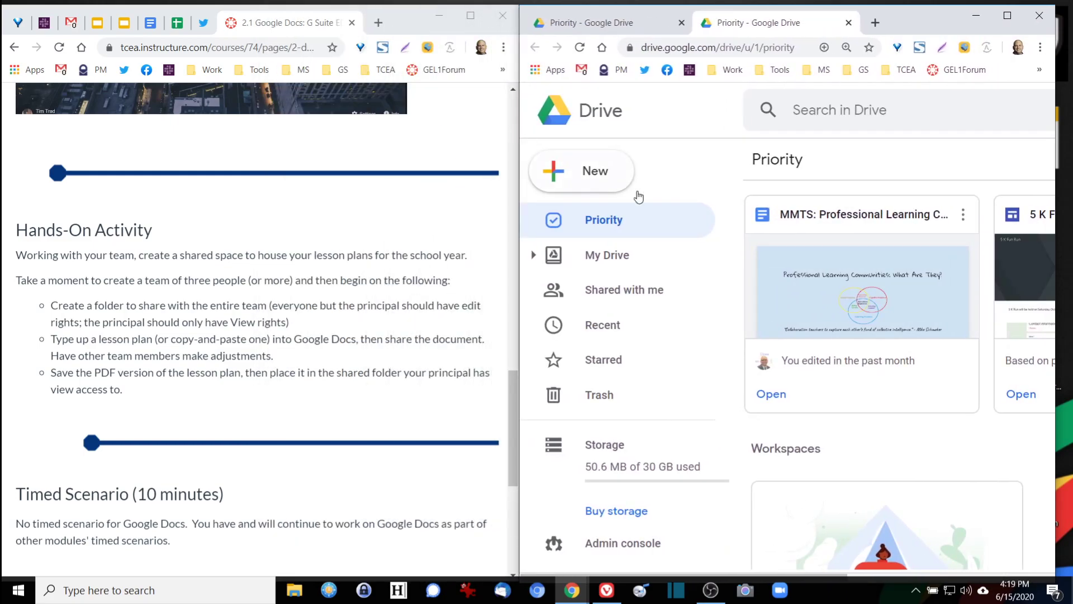
Create a folder named "Lesson Plans 2020-2021" in My Drive.
click(626, 255)
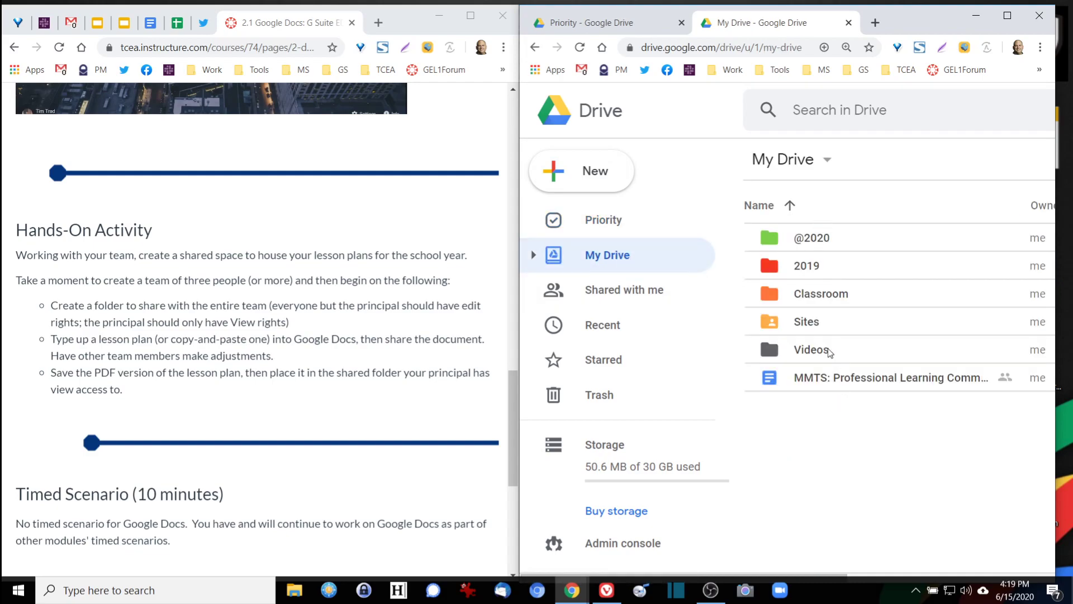
click(585, 174)
click(586, 177)
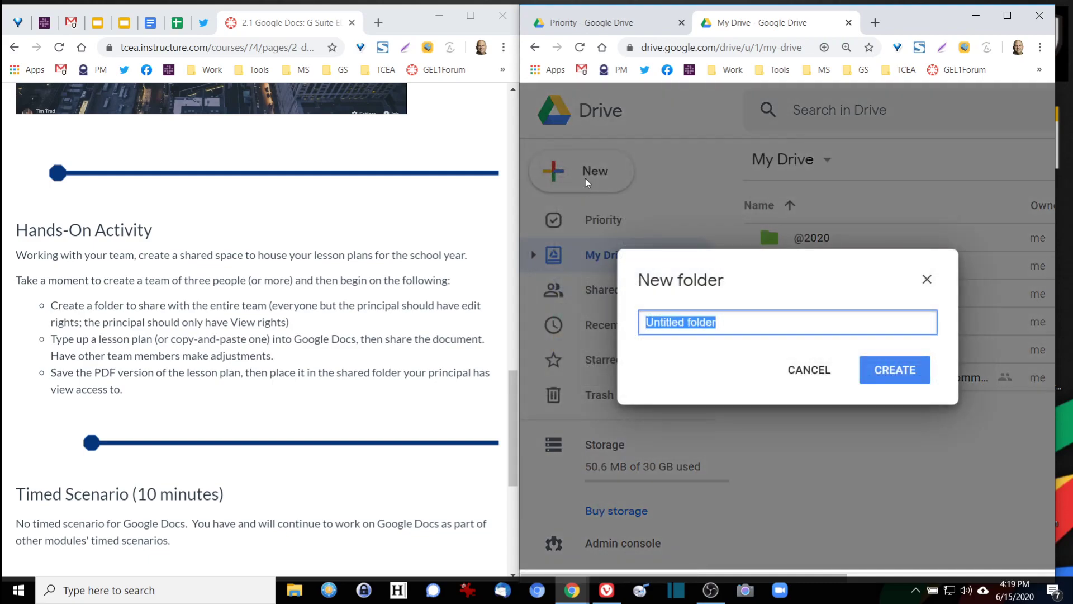
text(Lesson Pl)
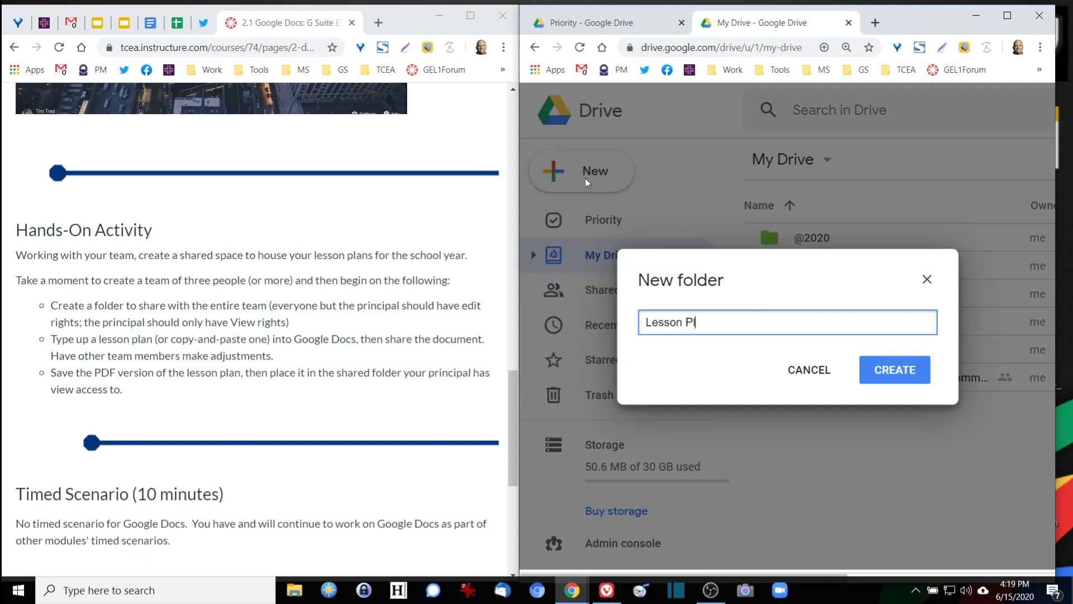
text(ans 2020-2020)
key(BackSpace)
text(1)
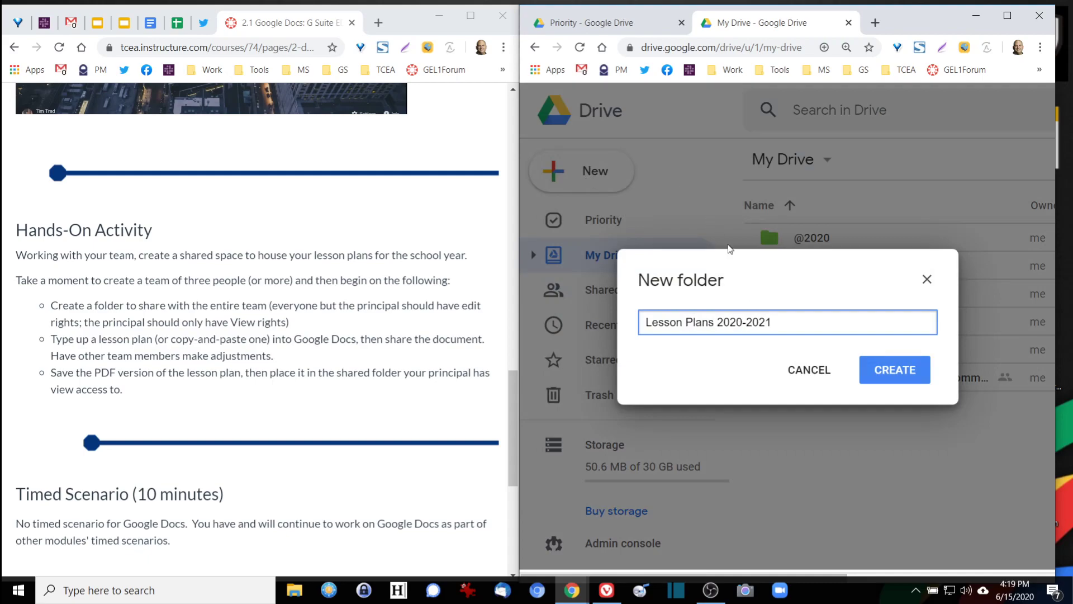
click(896, 363)
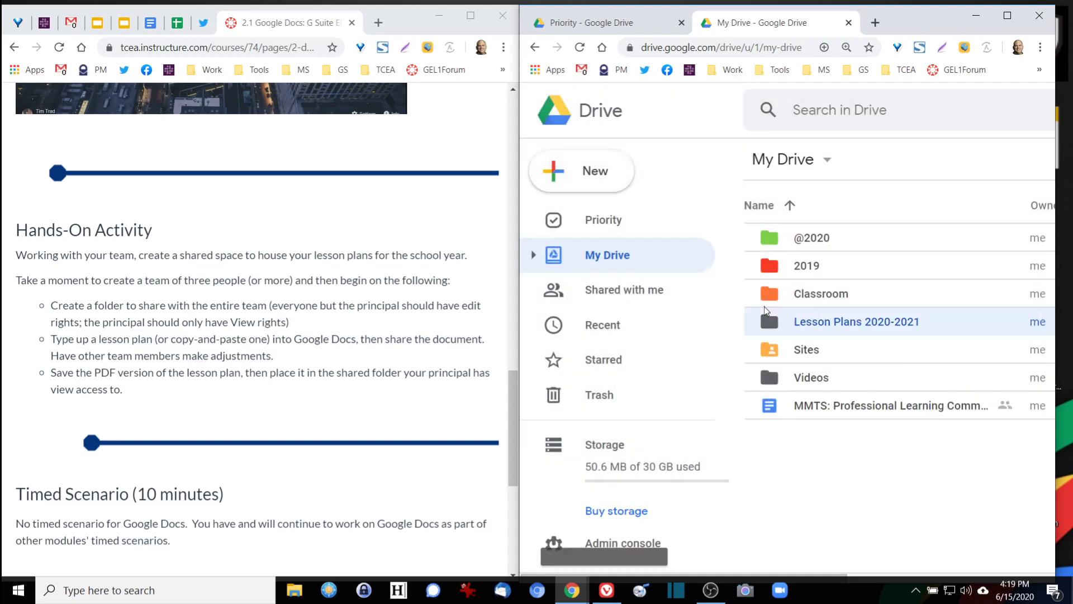
Change the color of the Lesson Plans 2020-2021 folder to dark green.
right_click(851, 321)
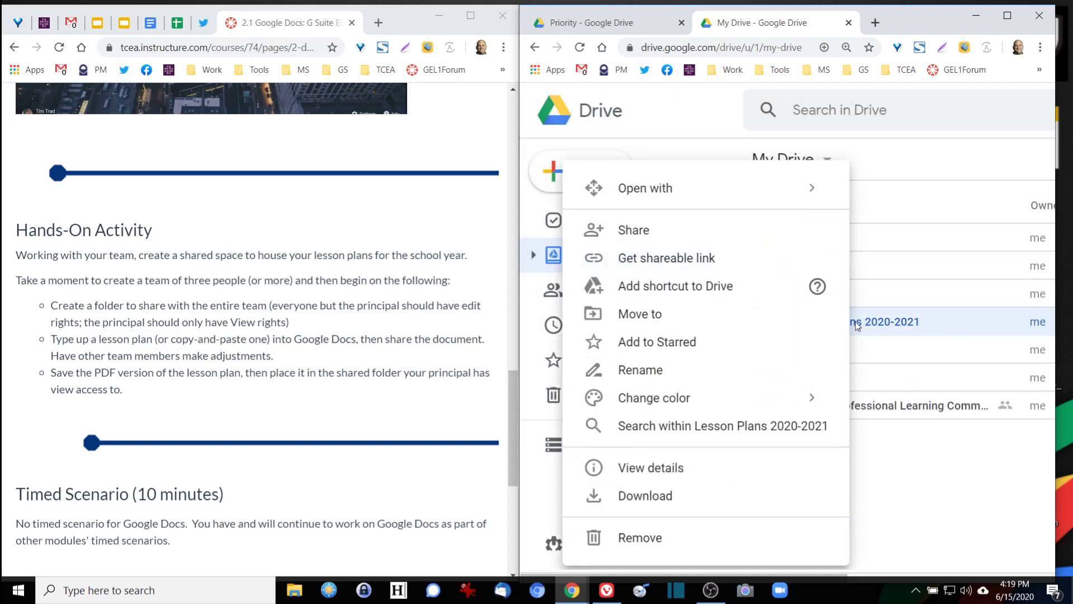
mouse_move(726, 410)
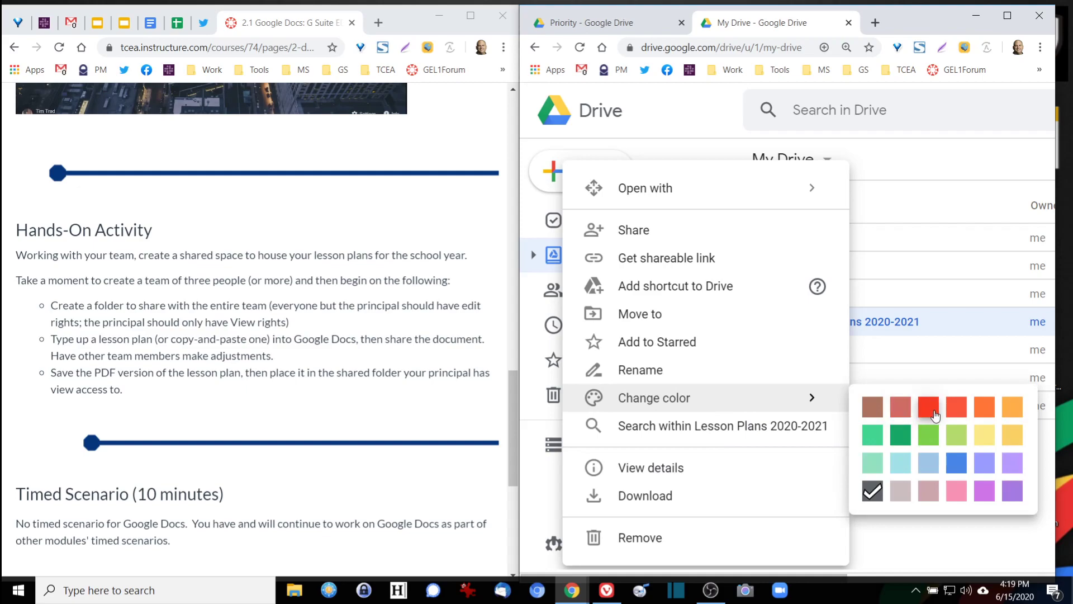
click(900, 439)
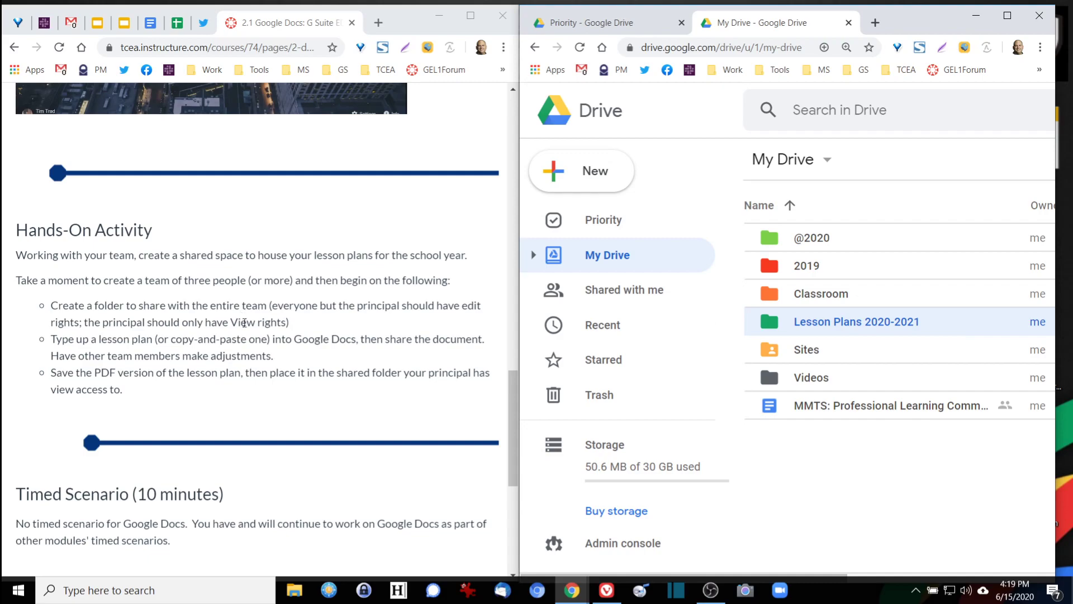
Start sharing the Lesson Plans 2020-2021 folder and add the two team members as Editor recipients.
right_click(822, 326)
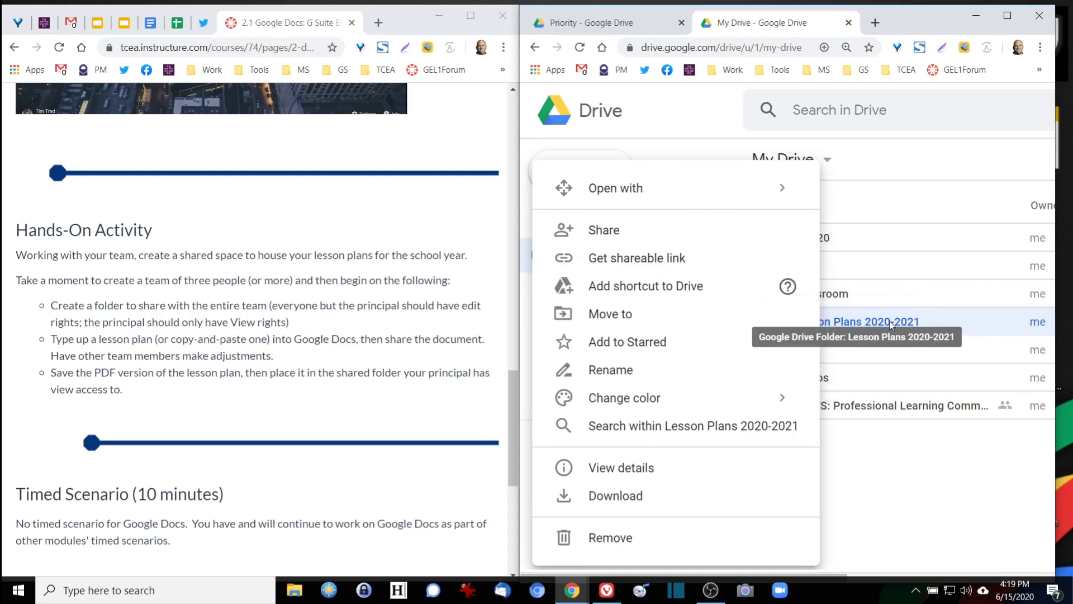
click(643, 237)
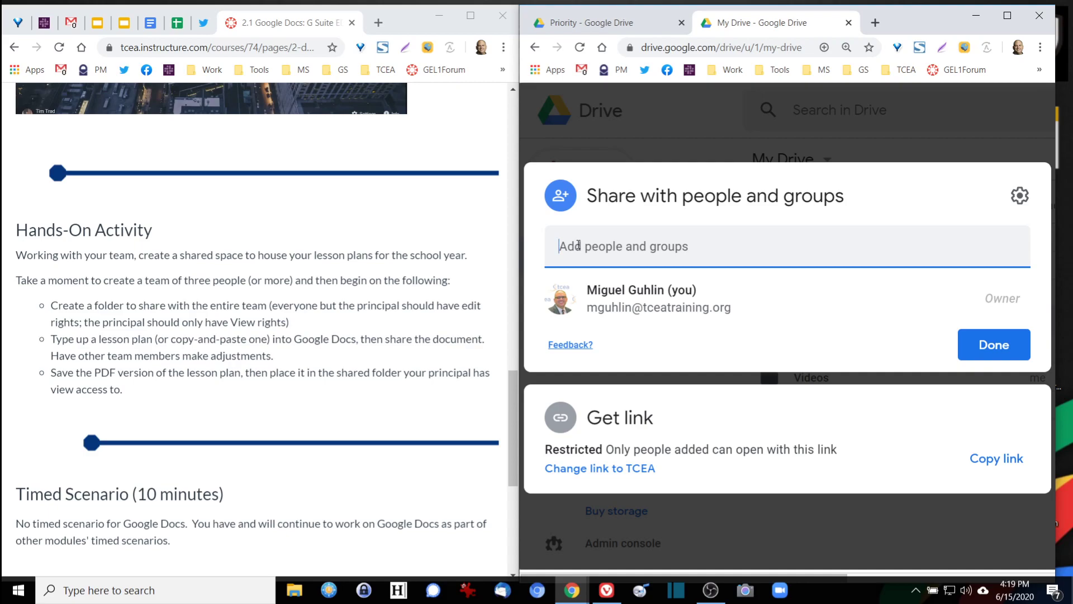
click(578, 244)
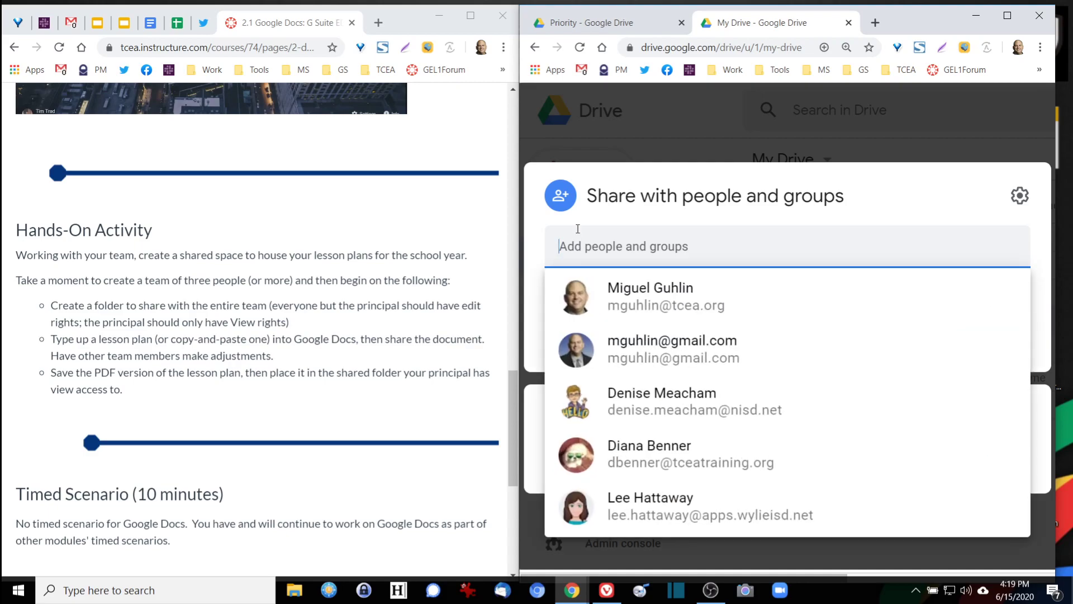
text(dbe)
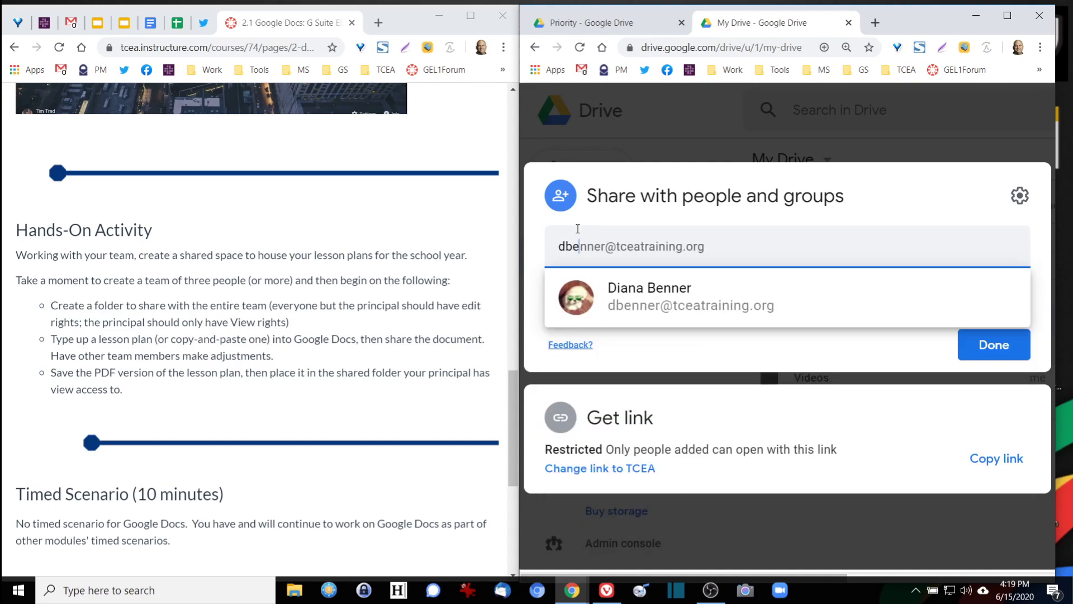
click(666, 296)
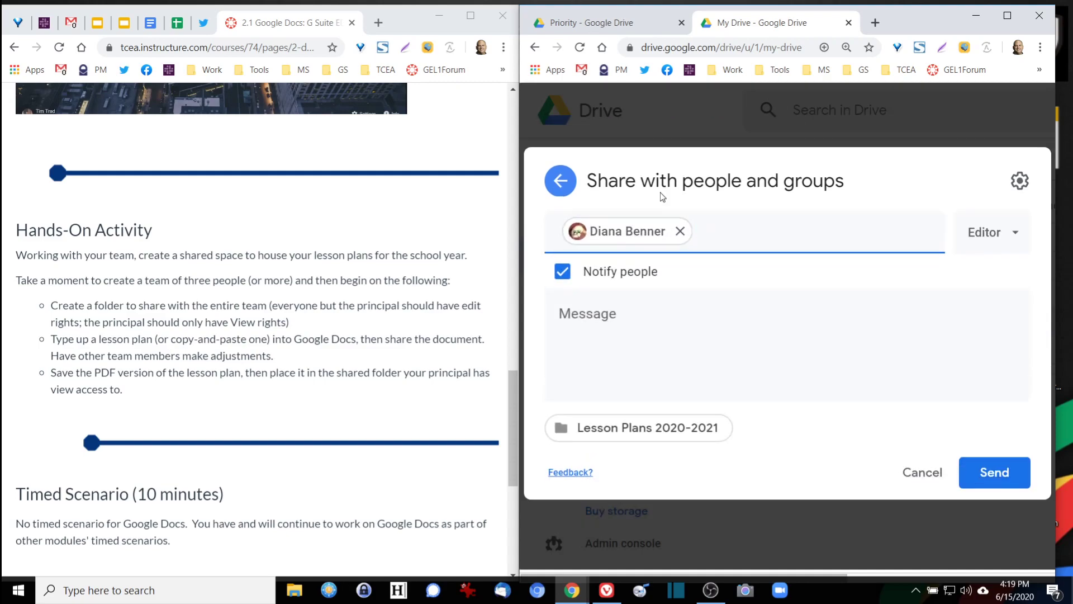
text(pre)
key(Return)
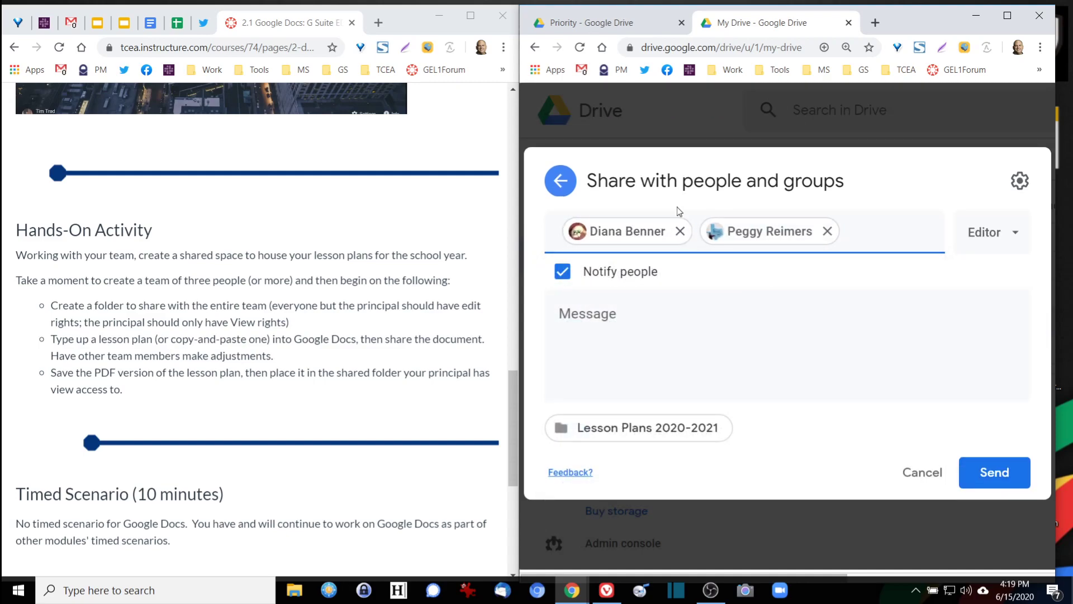
Add the message "Here's that lesson plan folder we discussed today in team meeting." and send the share invitation.
click(619, 314)
text(Here's that les)
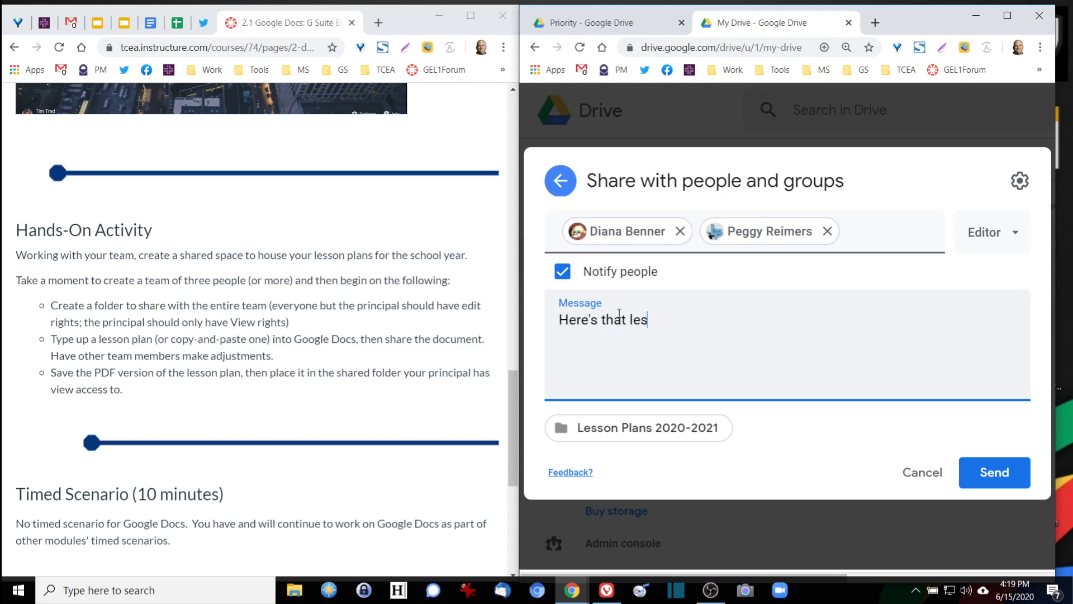
text(son plan folder we d)
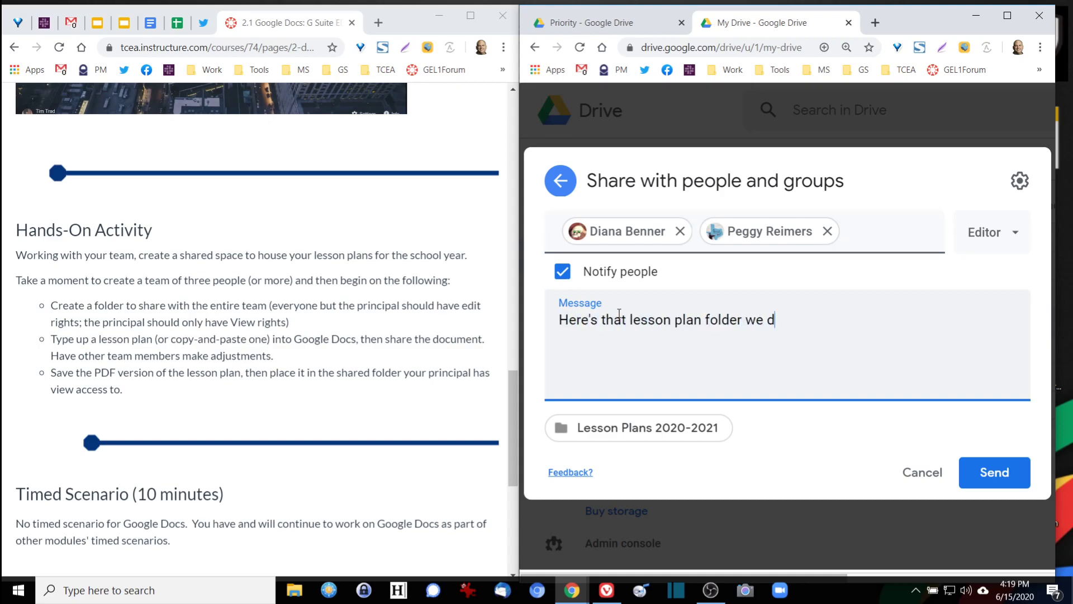
text(iscussed today in )
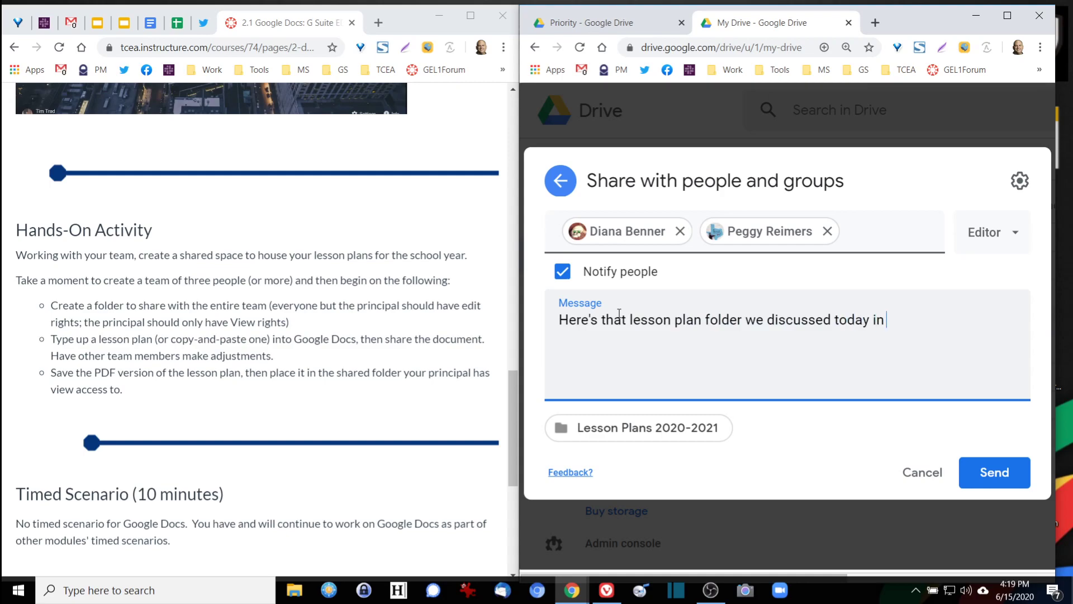
text(team meeti)
text(ng.)
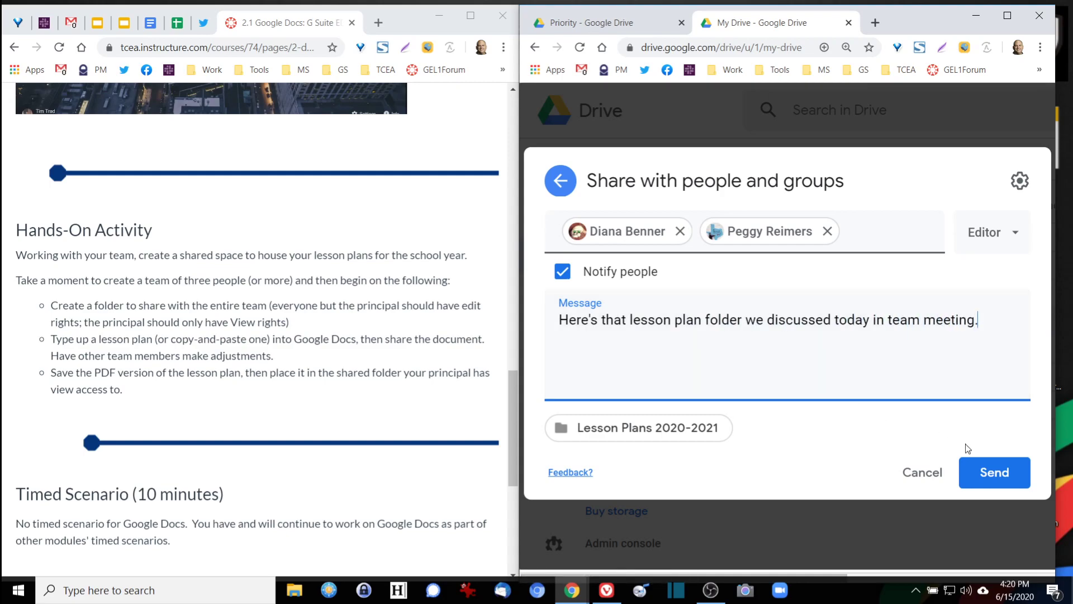
click(995, 474)
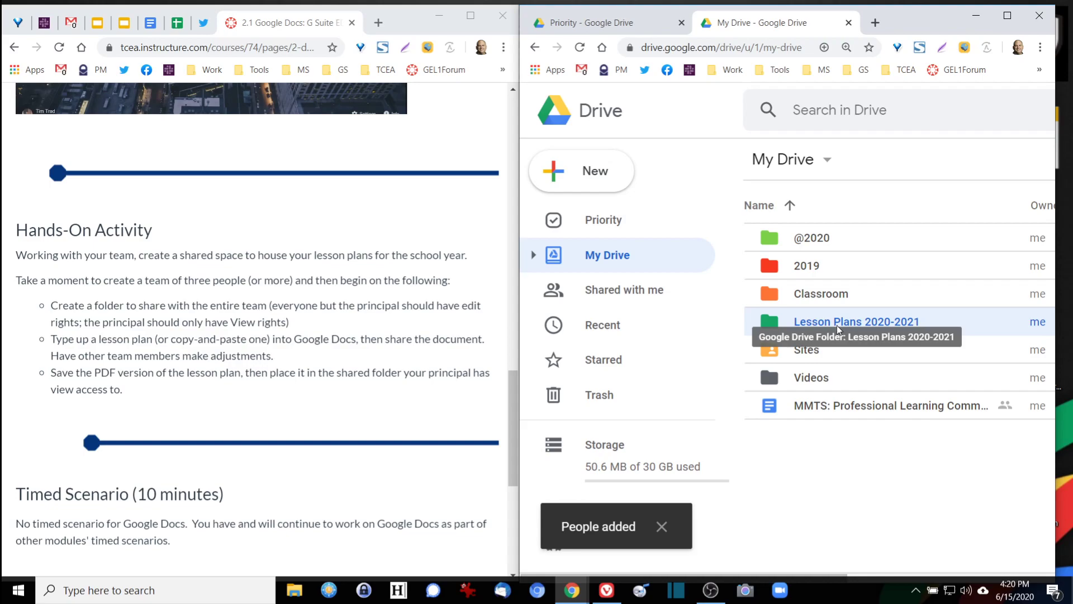
Open the Lesson Plans 2020-2021 folder's sharing settings and add the principal as a recipient with the Viewer role.
double_click(840, 327)
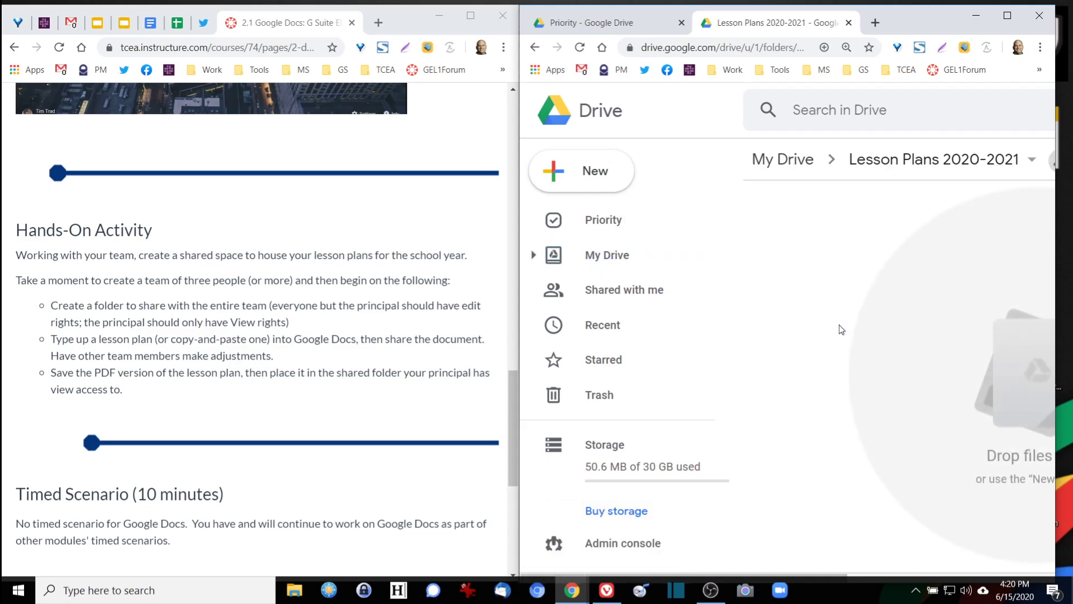
click(908, 164)
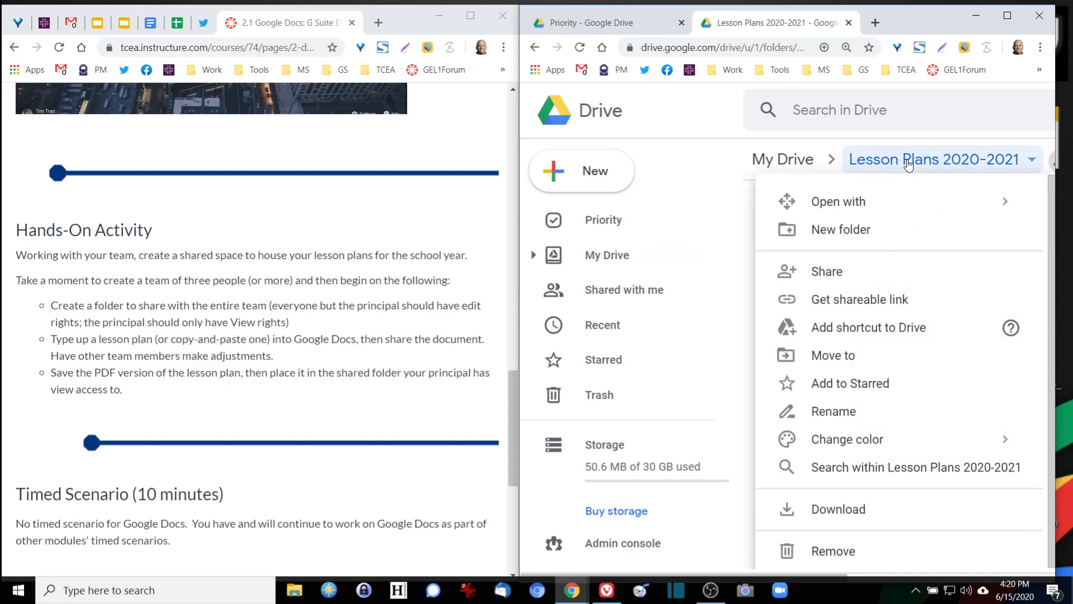
click(828, 271)
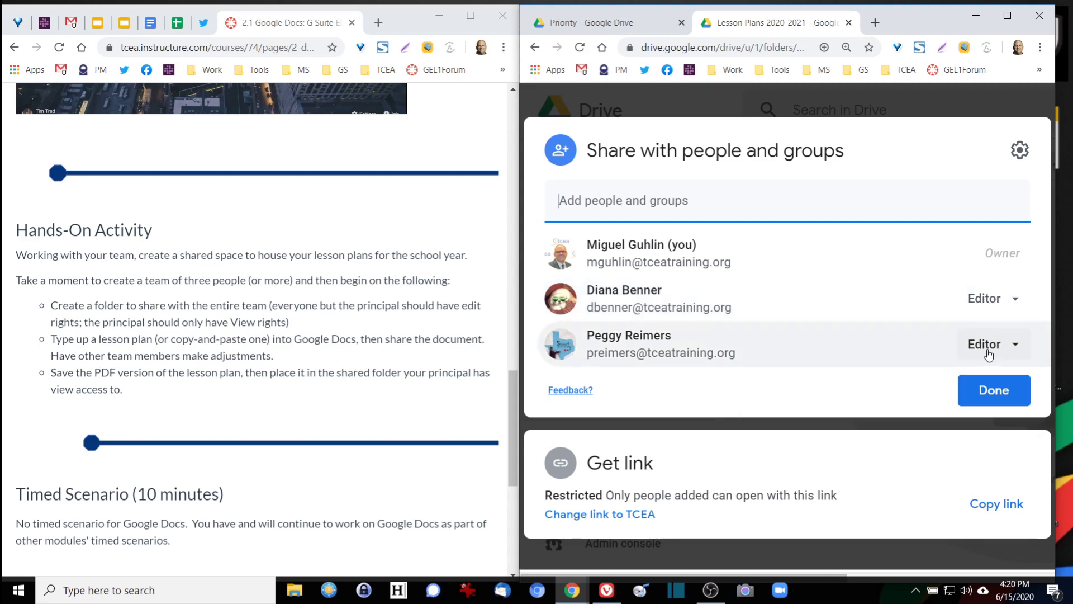
mouse_move(749, 332)
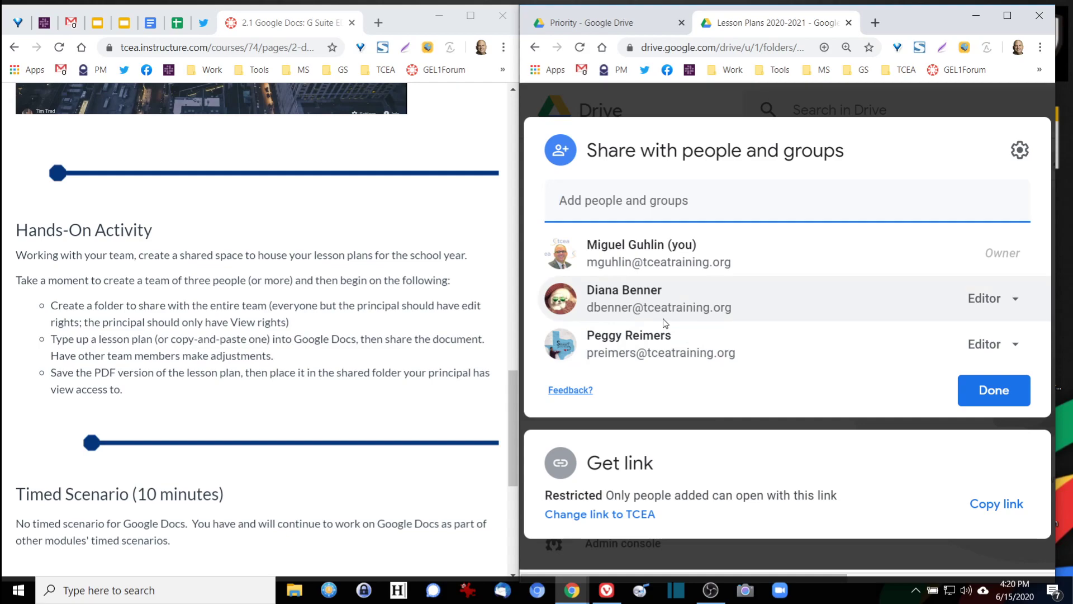
click(608, 199)
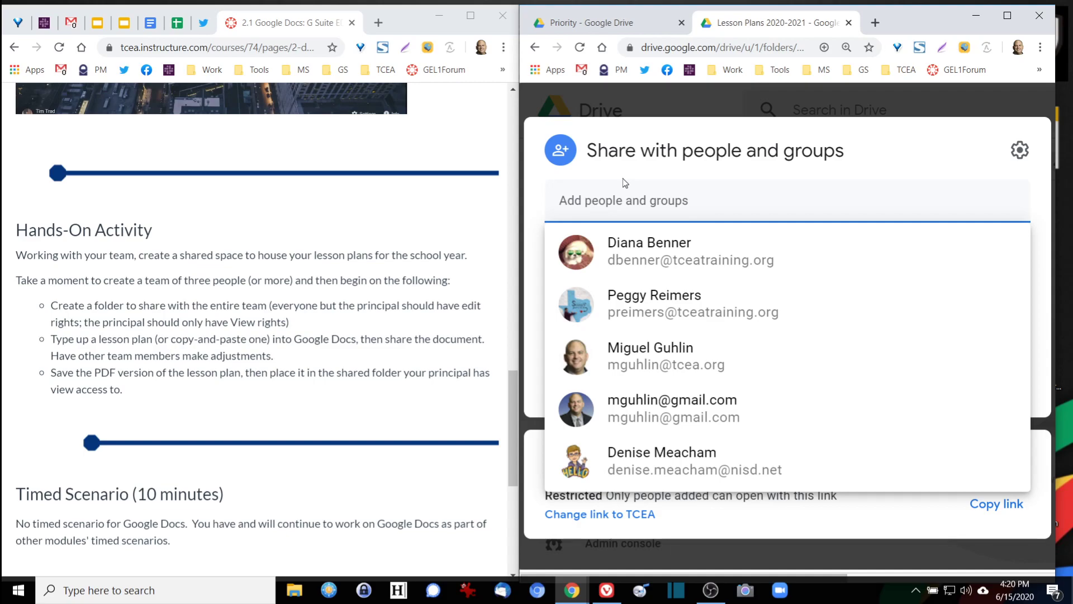
click(714, 354)
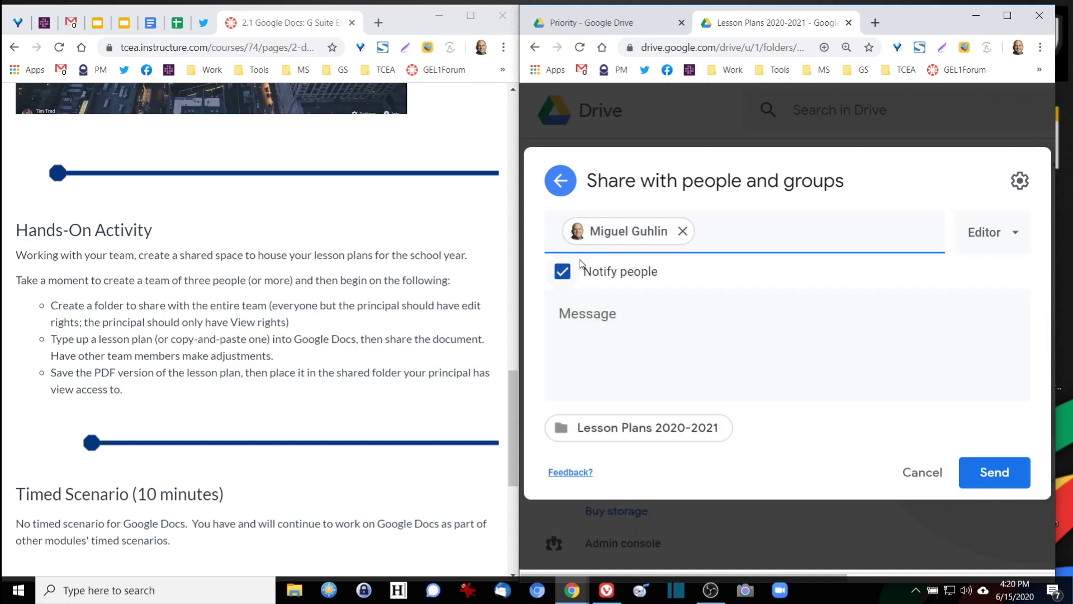
click(1013, 238)
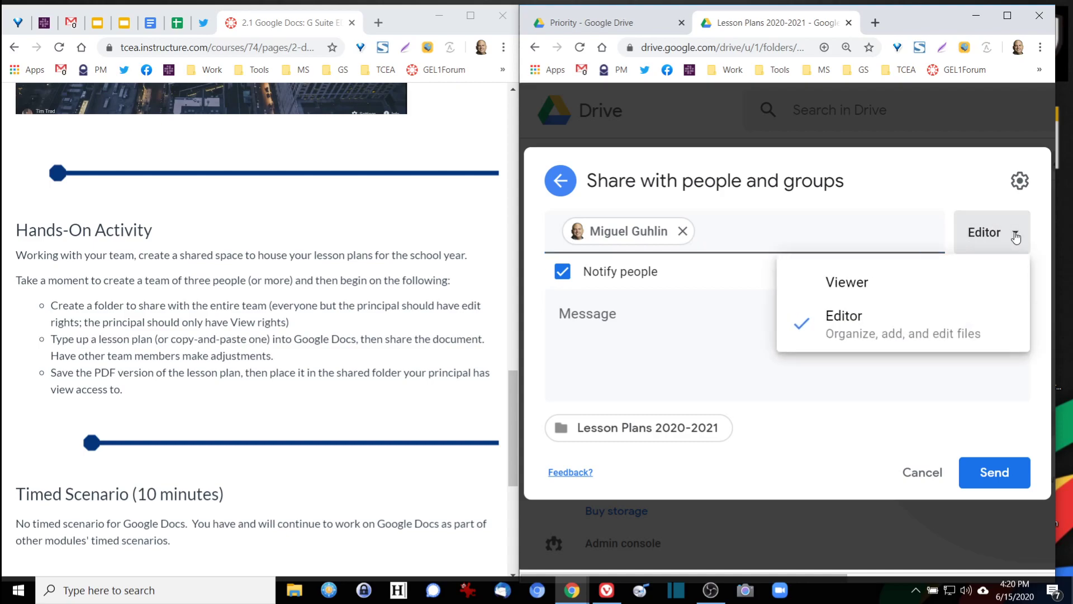
click(859, 287)
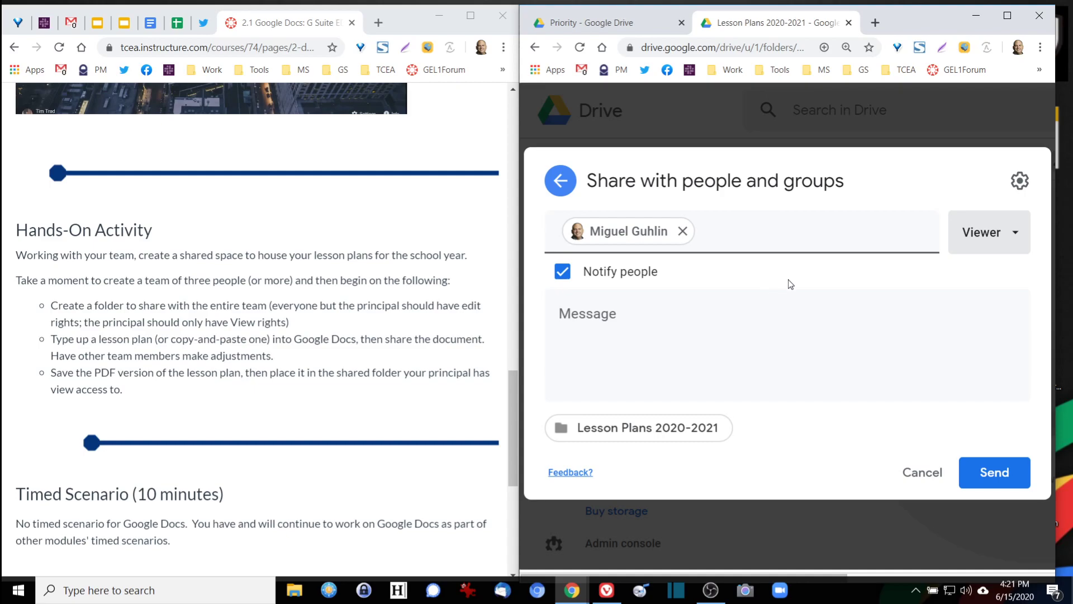
Send the invitation with "Please find the lesson plan folder for our department team. Thanks!", signed with the sender's name and "Grade Level Chair".
click(689, 318)
text(Please find the lesson)
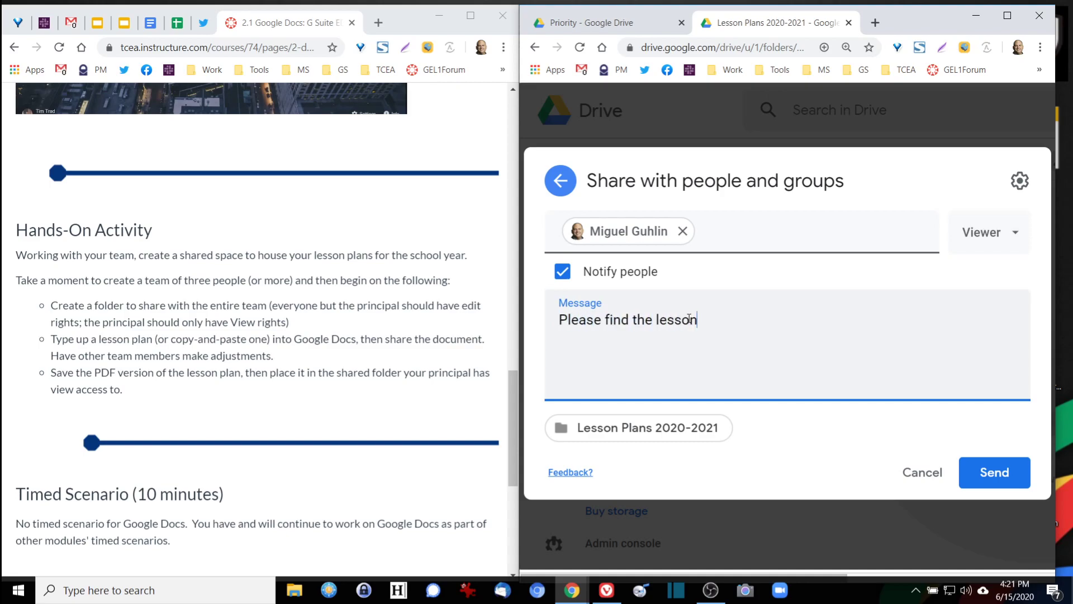
text( plan folder for our)
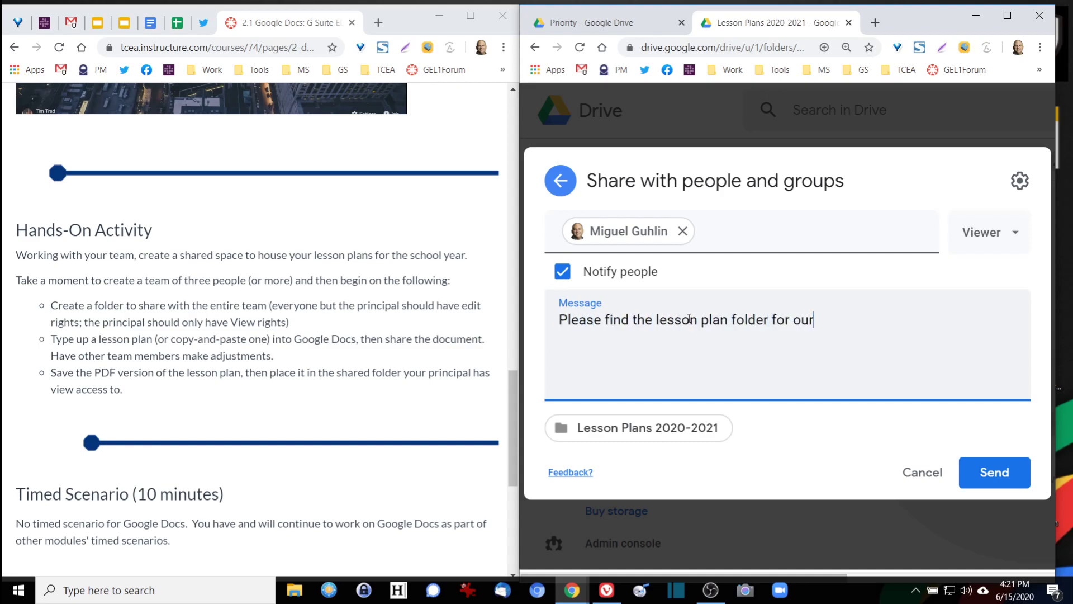
text( department team. Thanks!)
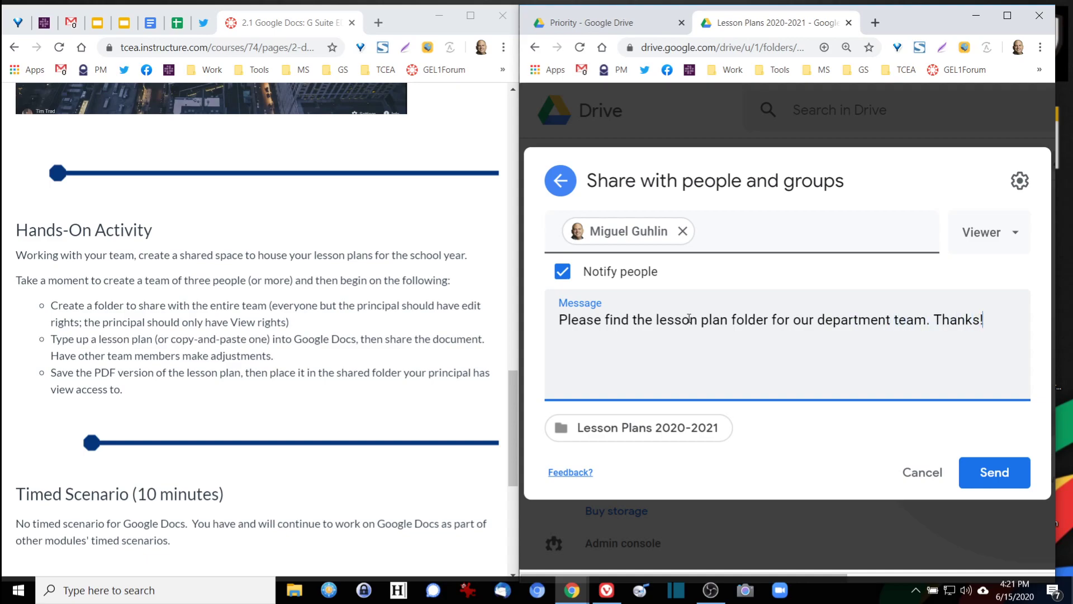
key(Return)
text(Miguel Guhlin, G)
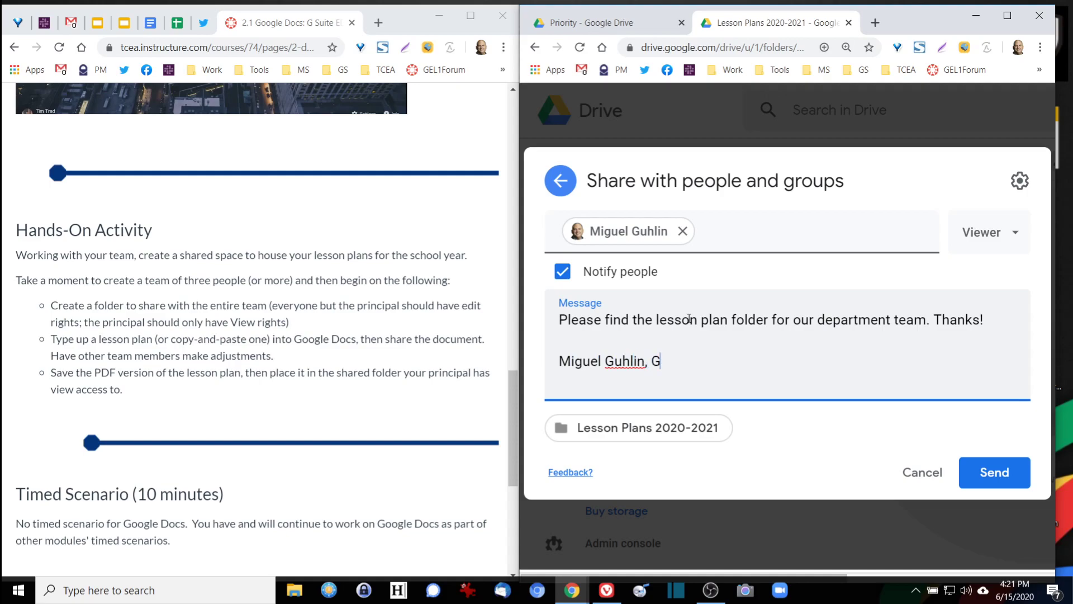
text(rade Level Chair)
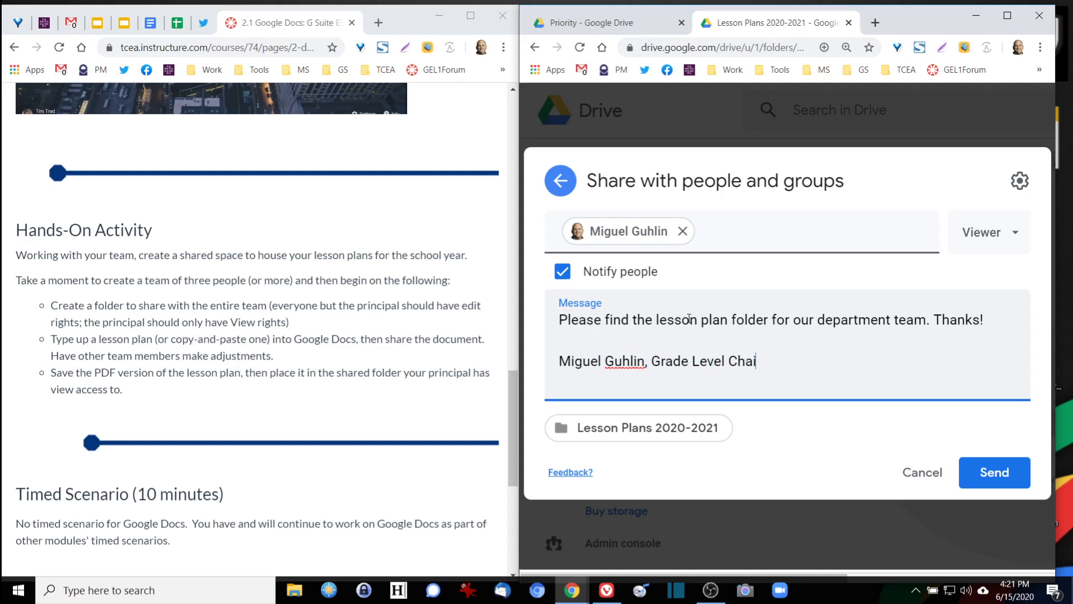
click(1000, 476)
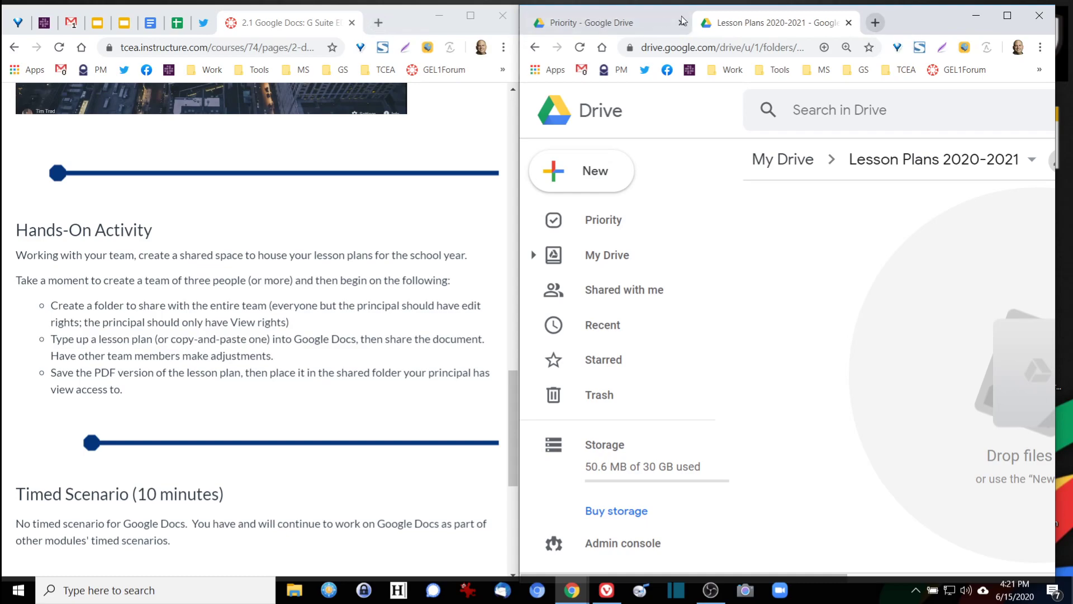
Search the web for "lesson plan haiku poetry" in place of the Drive Priority page.
click(641, 22)
click(676, 45)
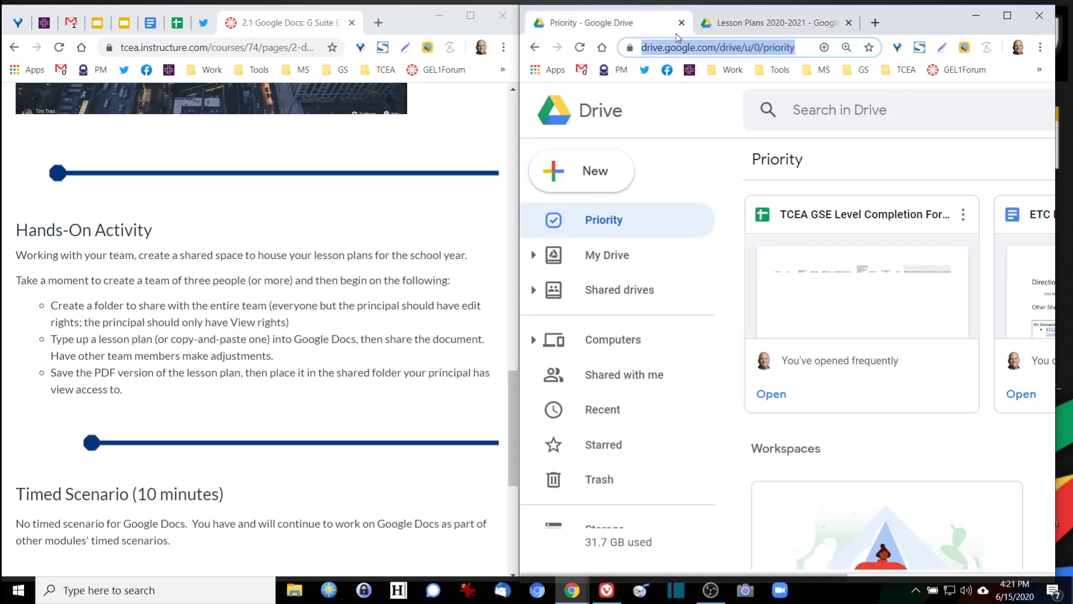
text(lesson plan )
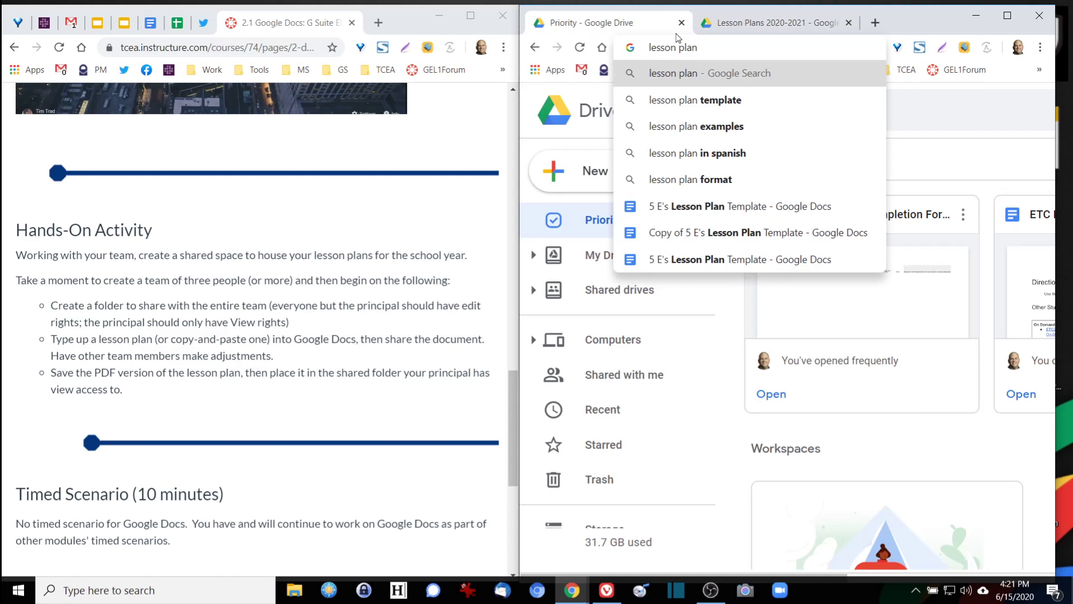
text(engl)
key(BackSpace)
key(BackSpace)
key(BackSpace)
text(sl)
key(BackSpace)
key(BackSpace)
key(BackSpace)
text(haiku poee)
key(BackSpace)
text(try)
key(Return)
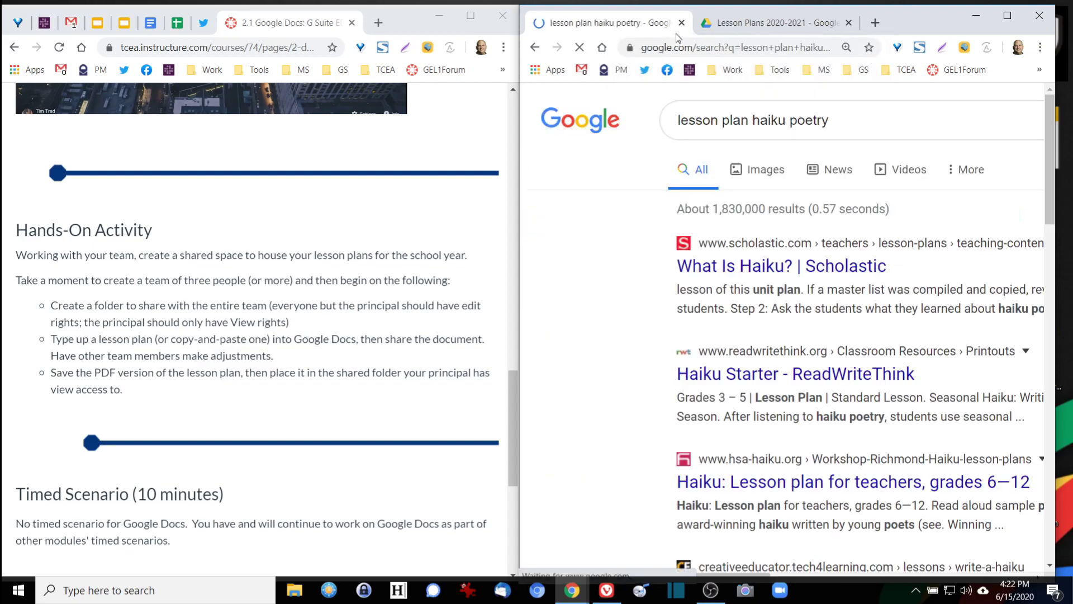
Open the "Haiku: Lesson plan for teachers, grades 6—12" PDF from the results and copy all its text.
scroll(662, 345, down, 4)
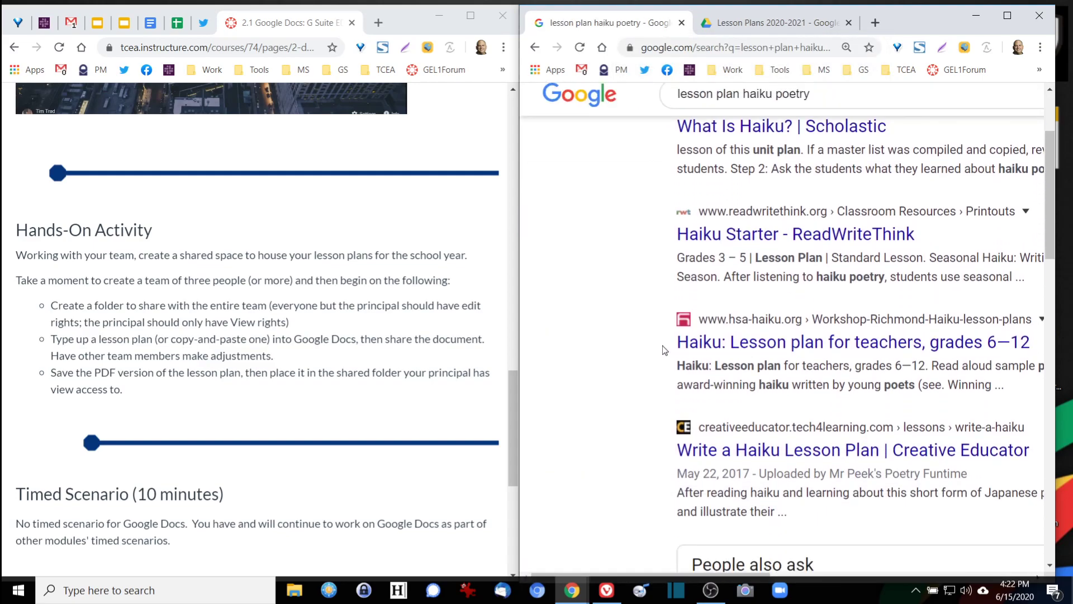
click(687, 343)
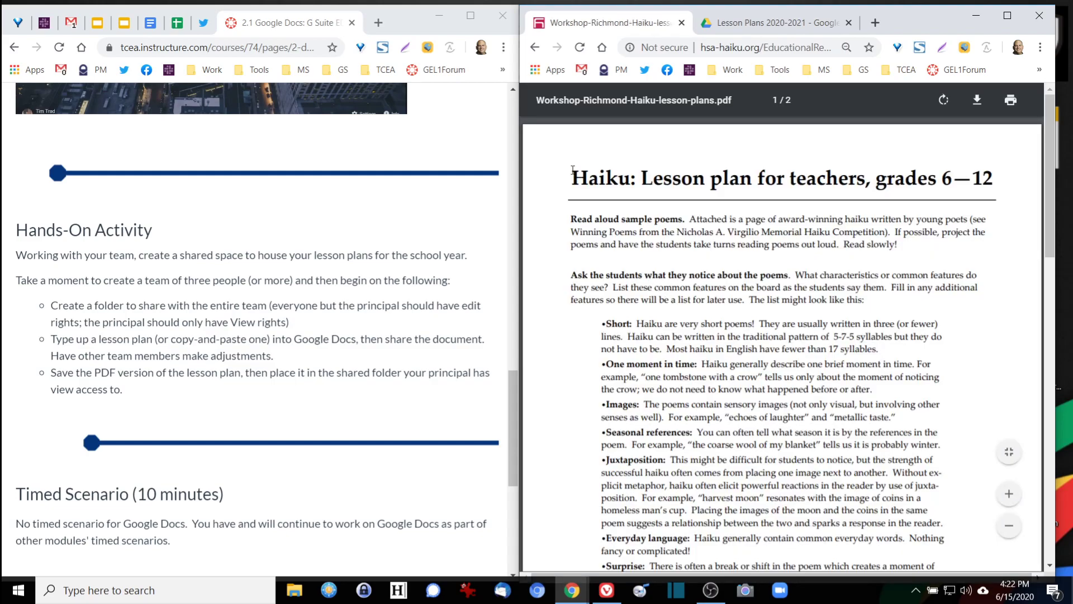
key(ctrl+a)
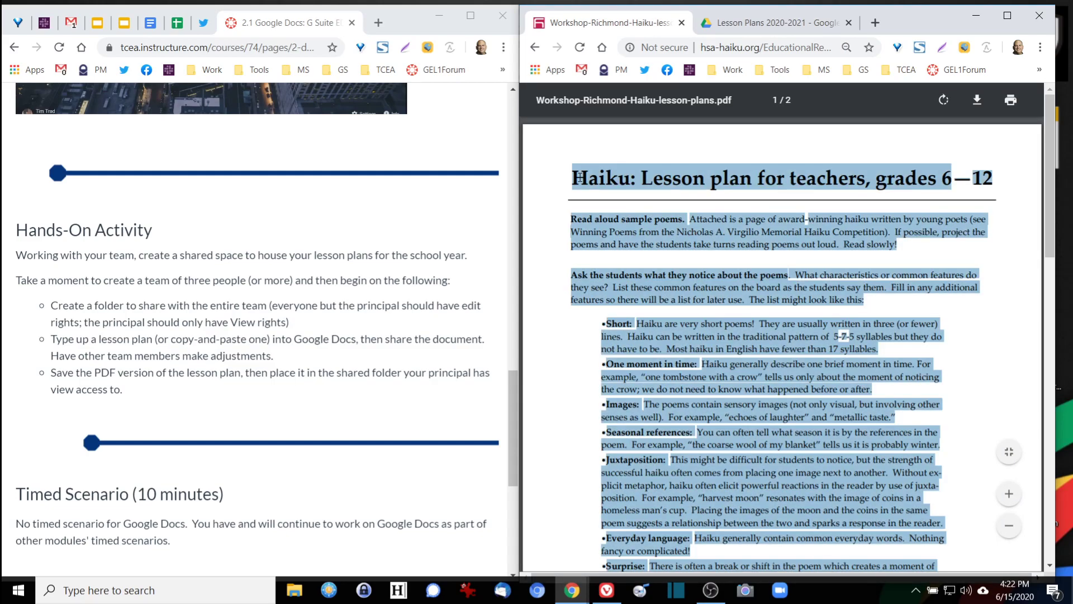
Create a Google Docs document in the shared Lesson Plans 2020-2021 folder and paste the copied haiku lesson plan into it.
click(741, 17)
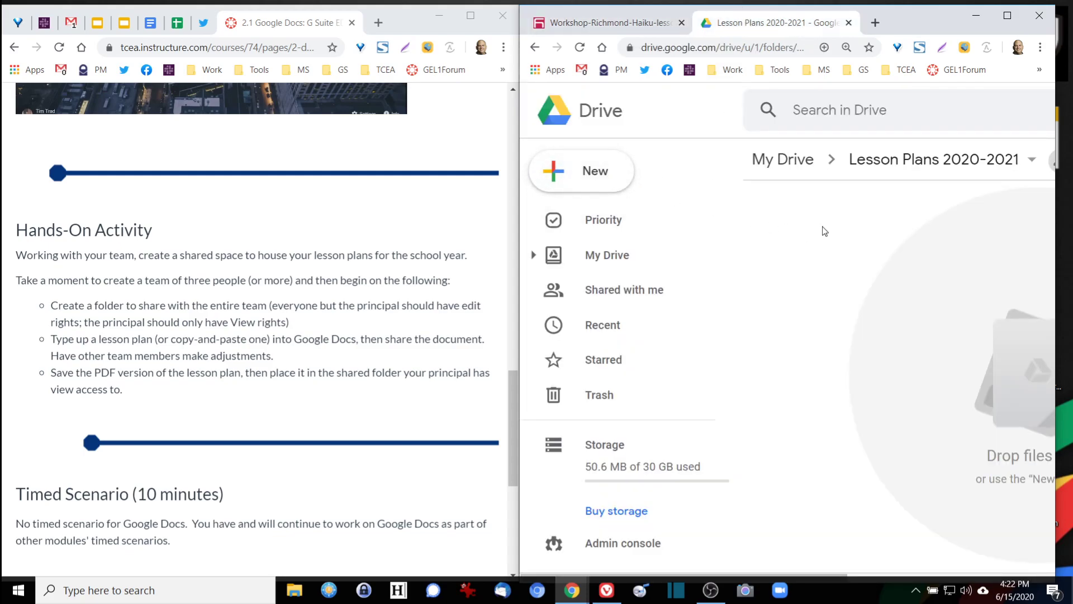
click(609, 178)
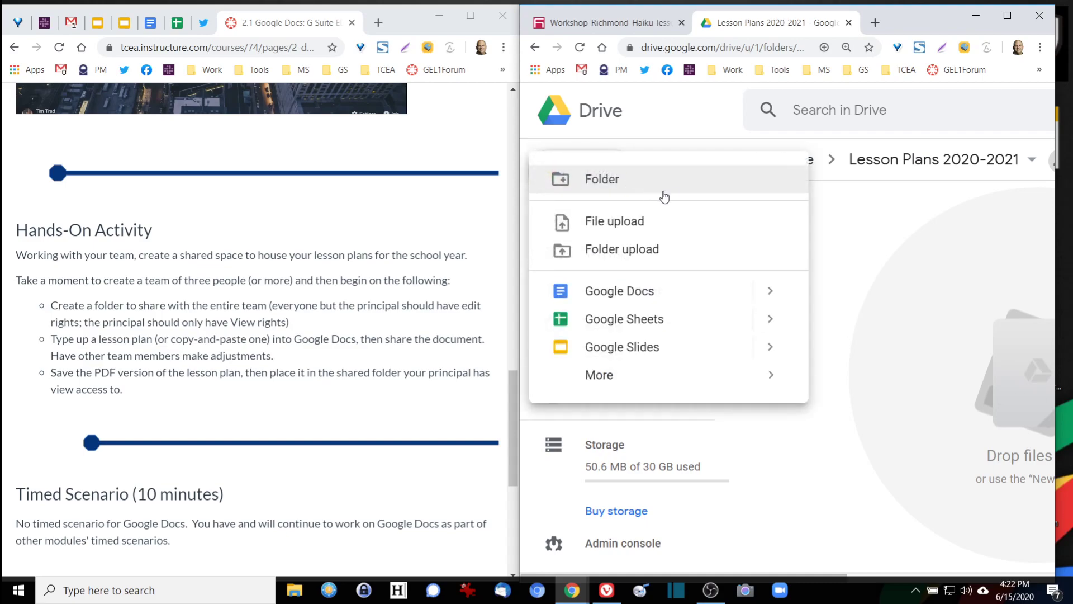
click(640, 295)
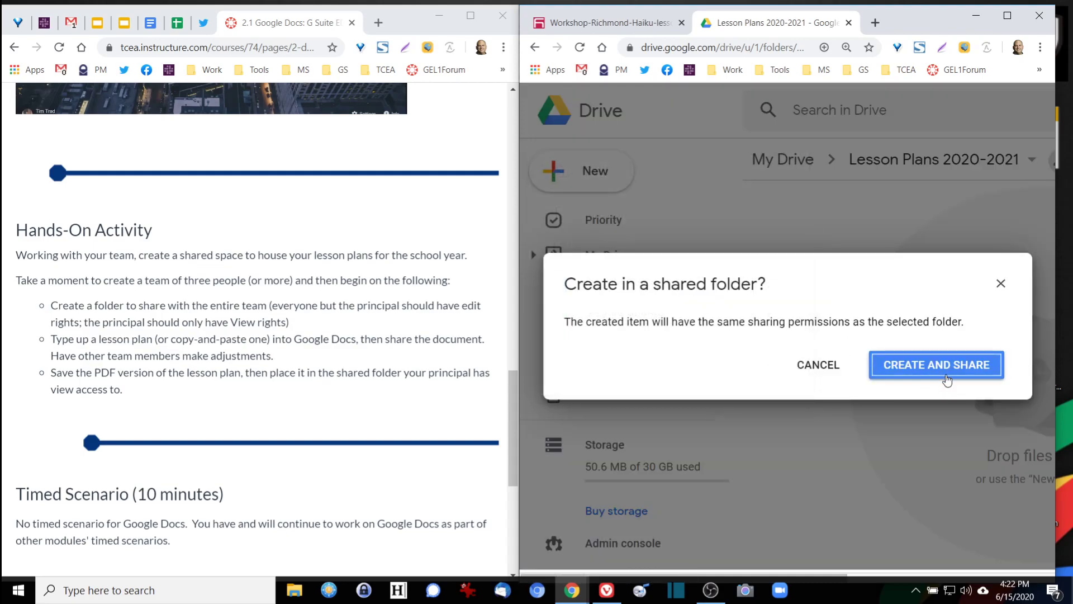
click(921, 371)
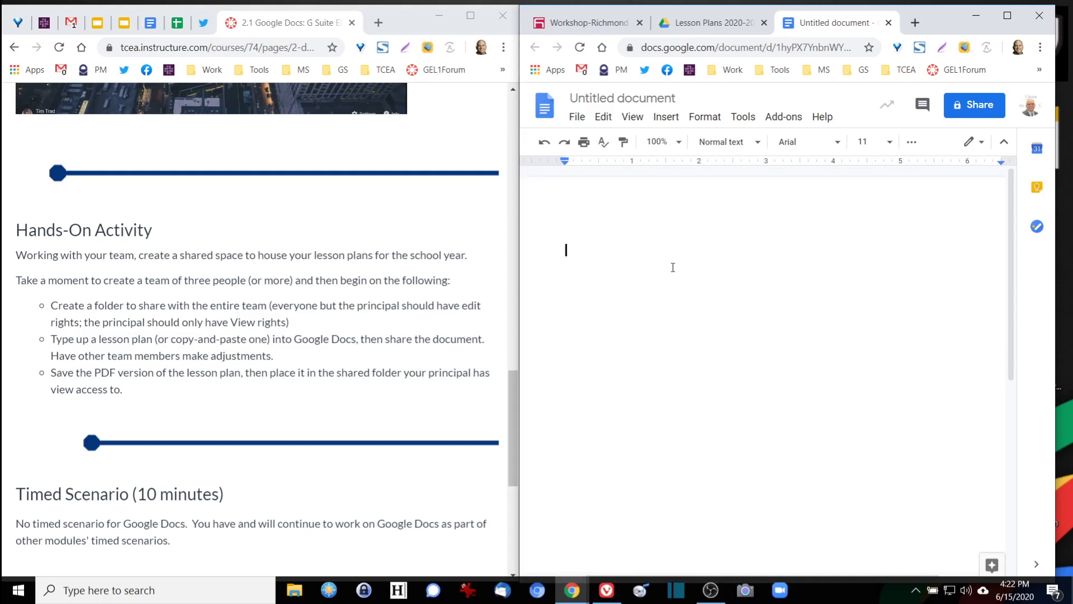
key(ctrl+v)
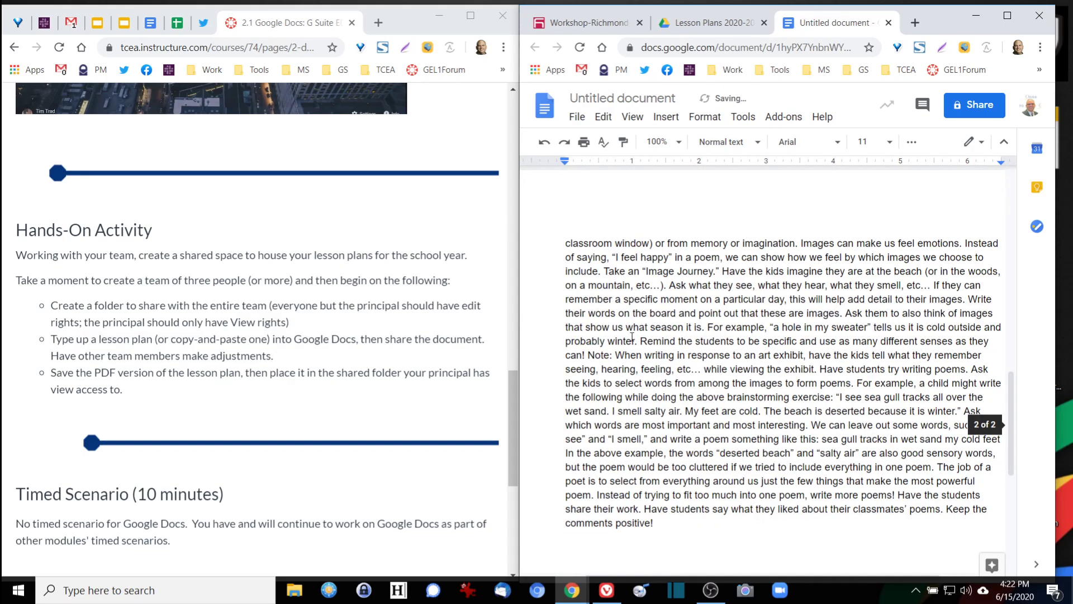
Separate the pasted text into paragraphs after "reading poems out loud.", "before writing complete haiku." and "share any they feel comfortable sharing.".
scroll(632, 337, up, 10)
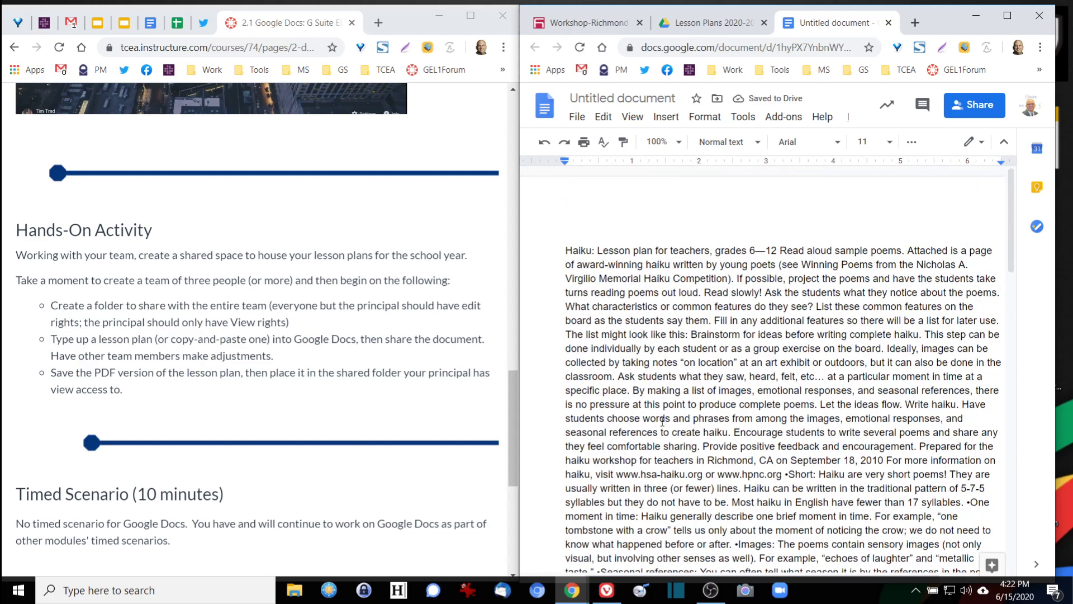
scroll(662, 421, down, 3)
scroll(662, 420, up, 3)
click(708, 290)
key(Return)
key(Return)
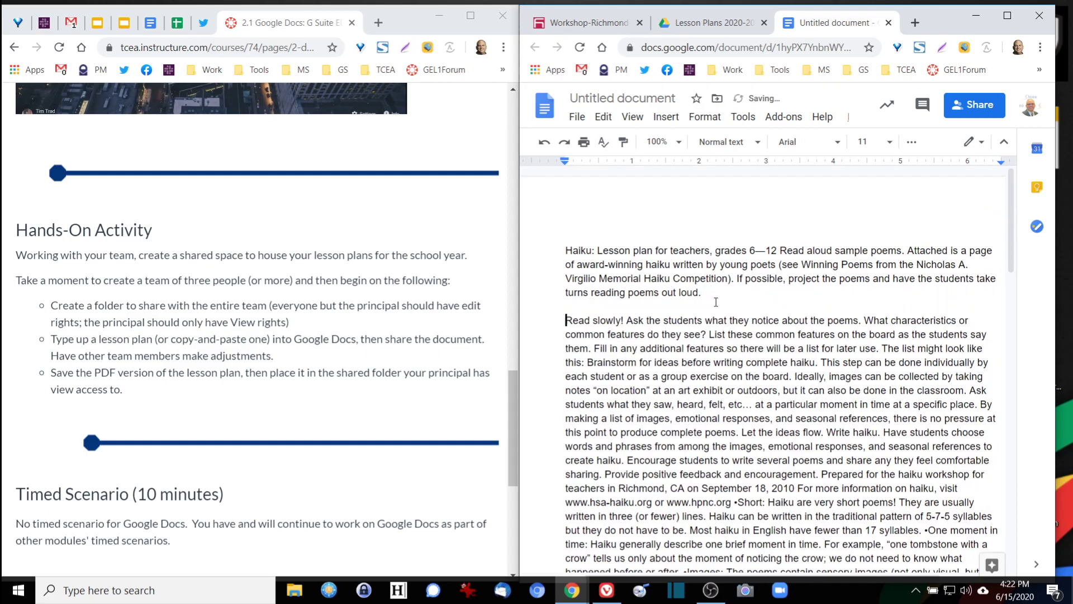
click(820, 362)
key(Return)
key(Return)
scroll(761, 426, down, 1)
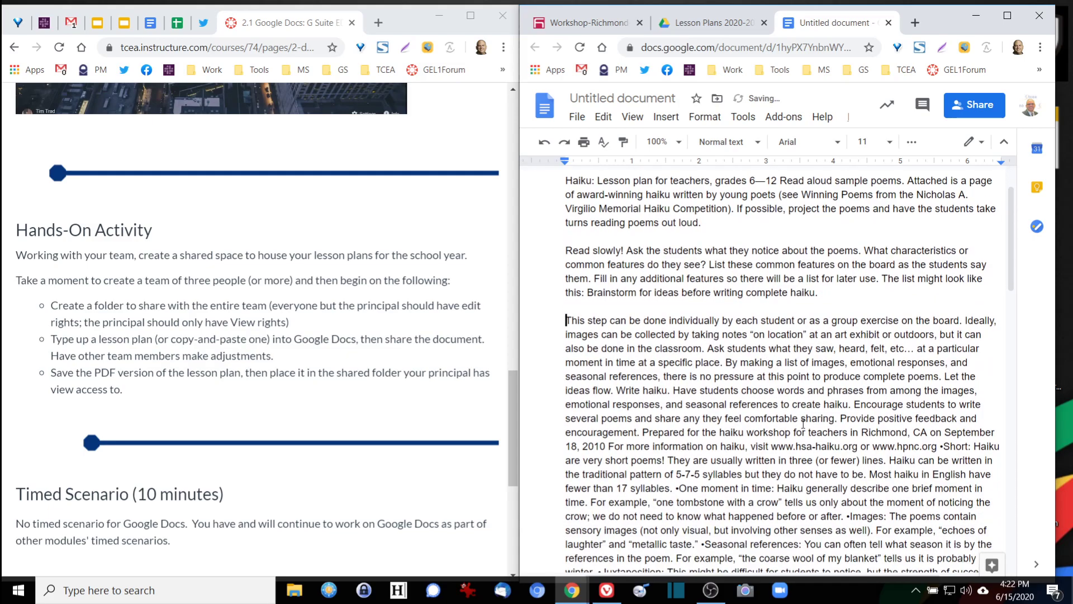
click(841, 417)
key(Return)
key(Return)
Insert paragraph breaks after "by the references in the poem." and before the "Seasonal references" bullet.
scroll(762, 443, down, 3)
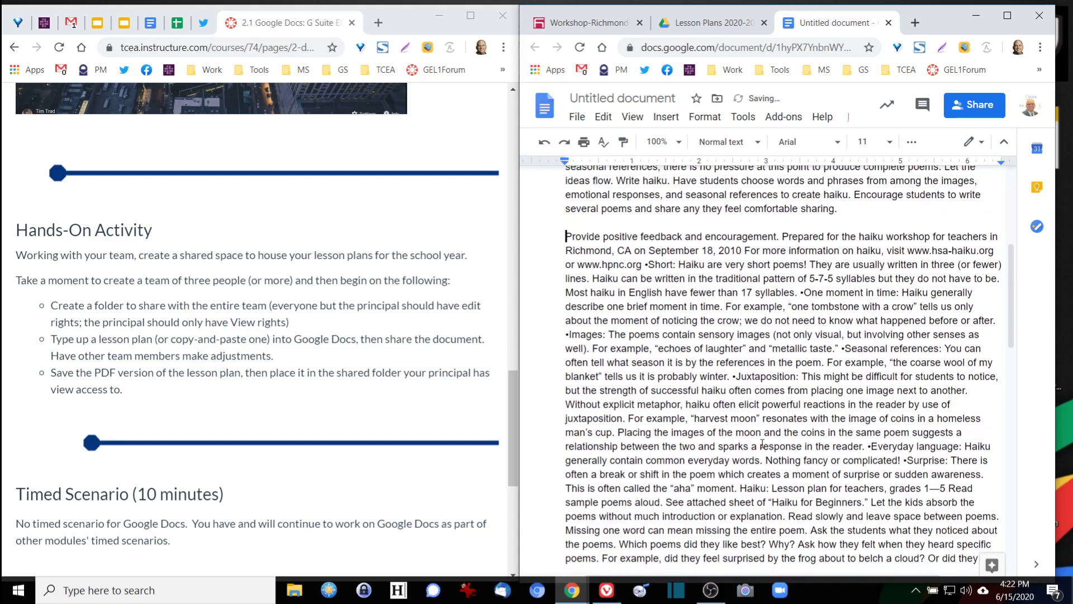
click(826, 362)
key(Return)
key(Return)
click(840, 348)
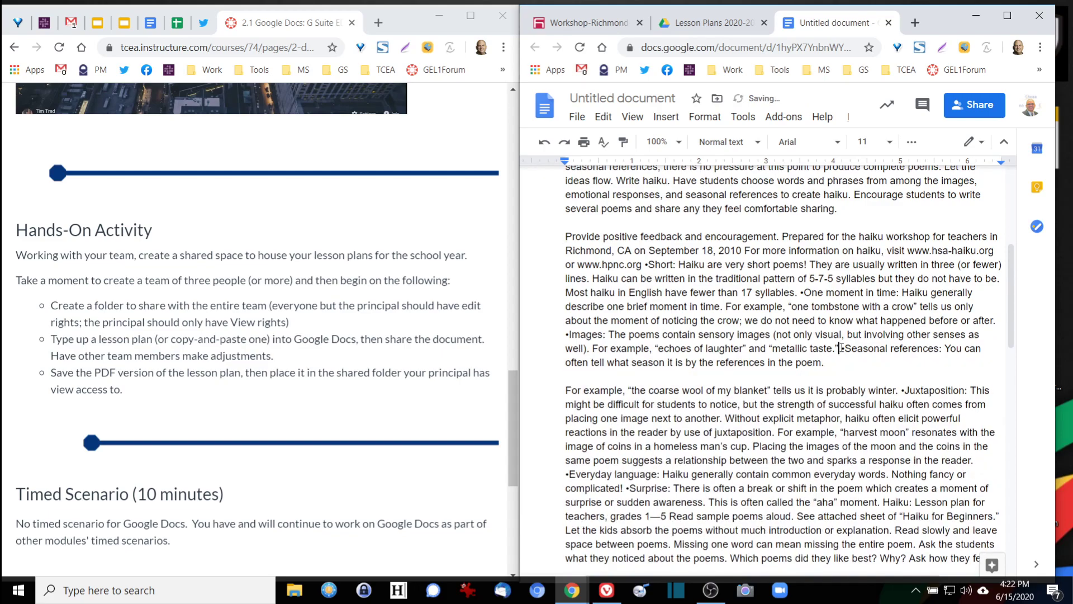
key(Delete)
key(Return)
key(Return)
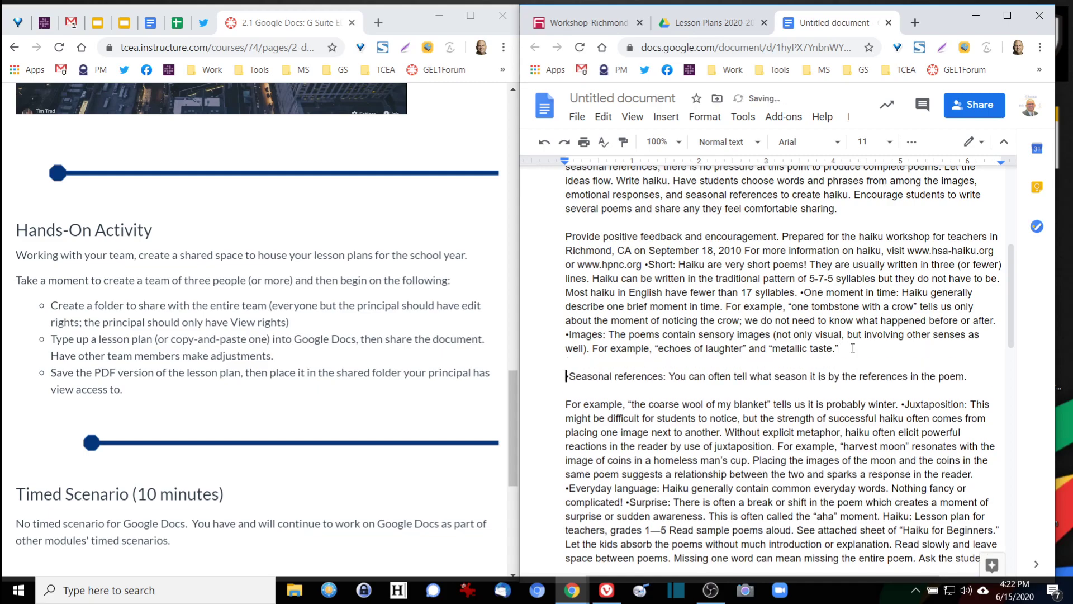
Rename the untitled document with the suggested title from its opening line, starting "Haiku: Lesson plan for teachers".
scroll(758, 408, up, 5)
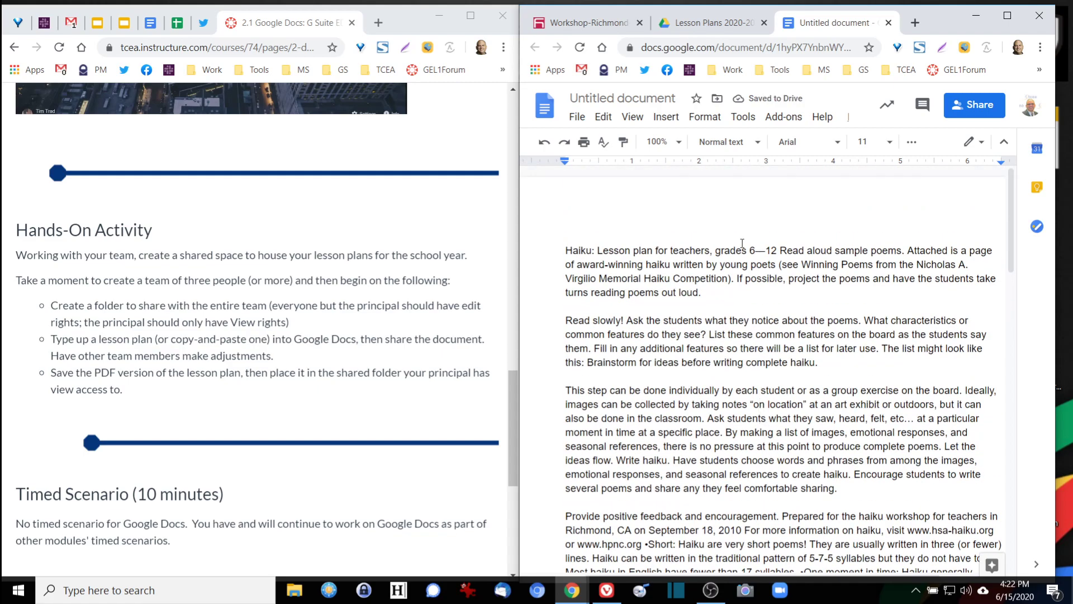
click(632, 100)
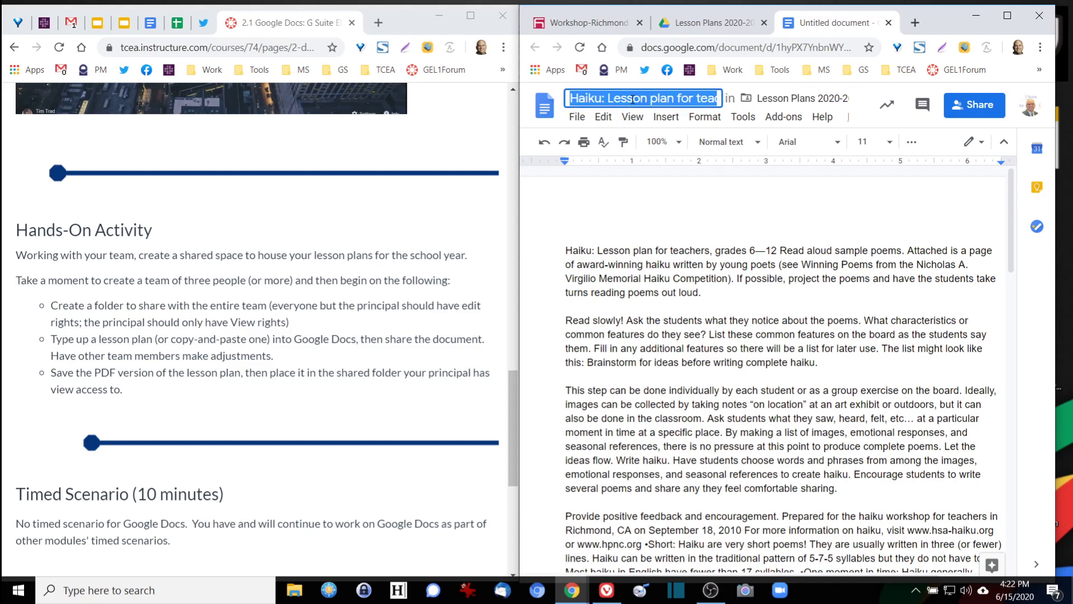
click(715, 250)
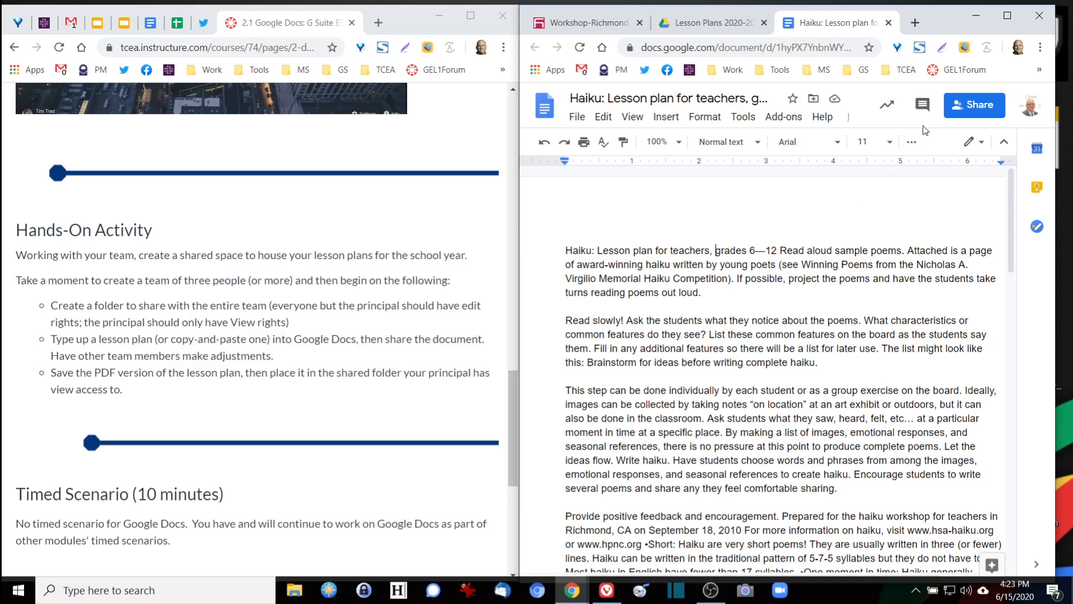
Open the haiku document's sharing settings, check who already has access, and add another colleague as a recipient.
click(959, 107)
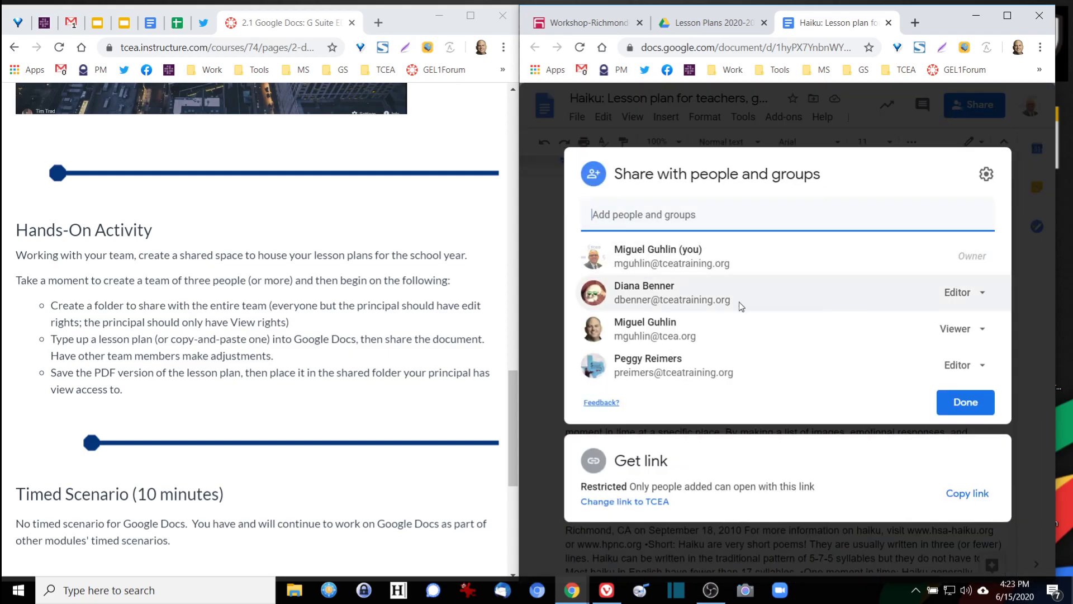
mouse_move(739, 302)
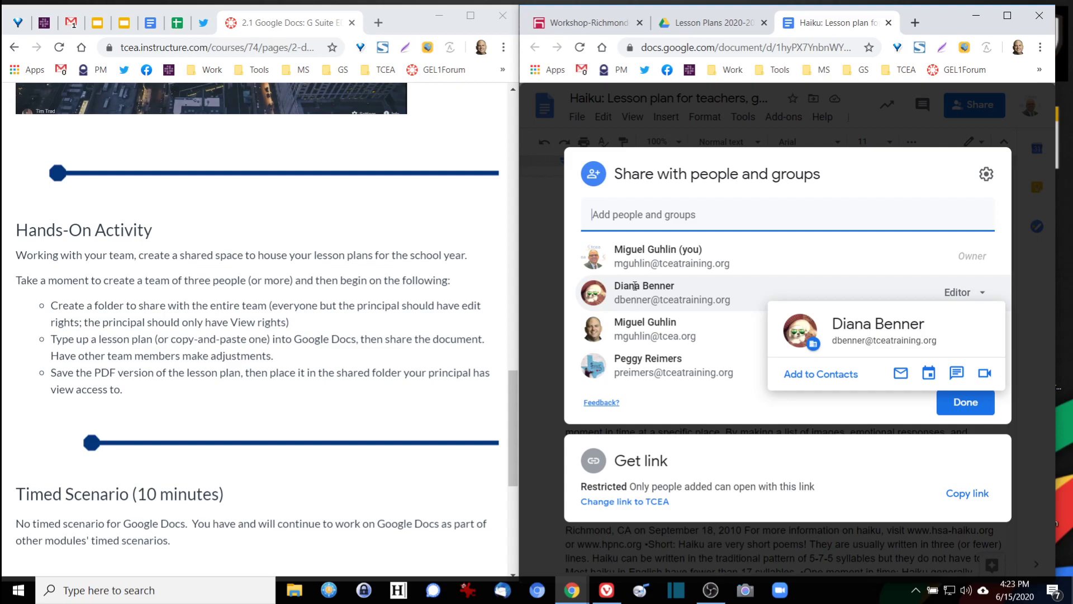
mouse_move(622, 261)
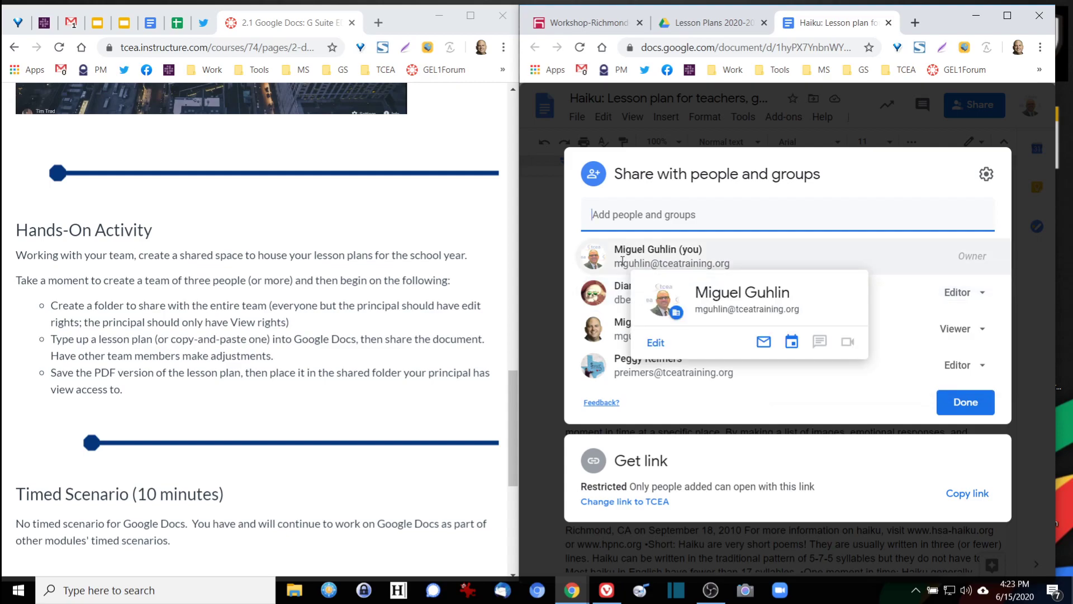
mouse_move(618, 297)
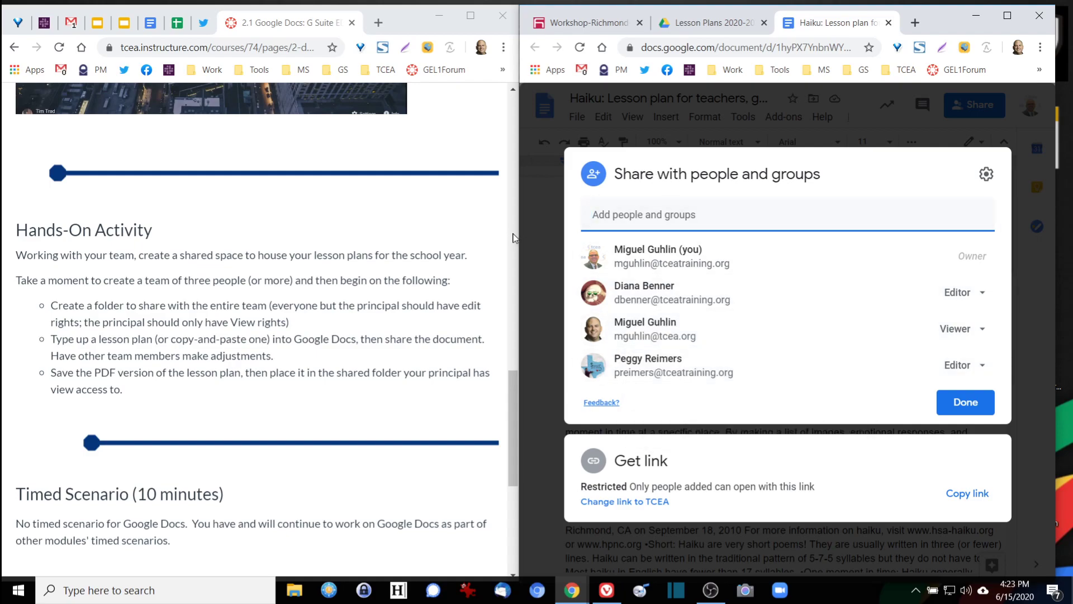
key(Return)
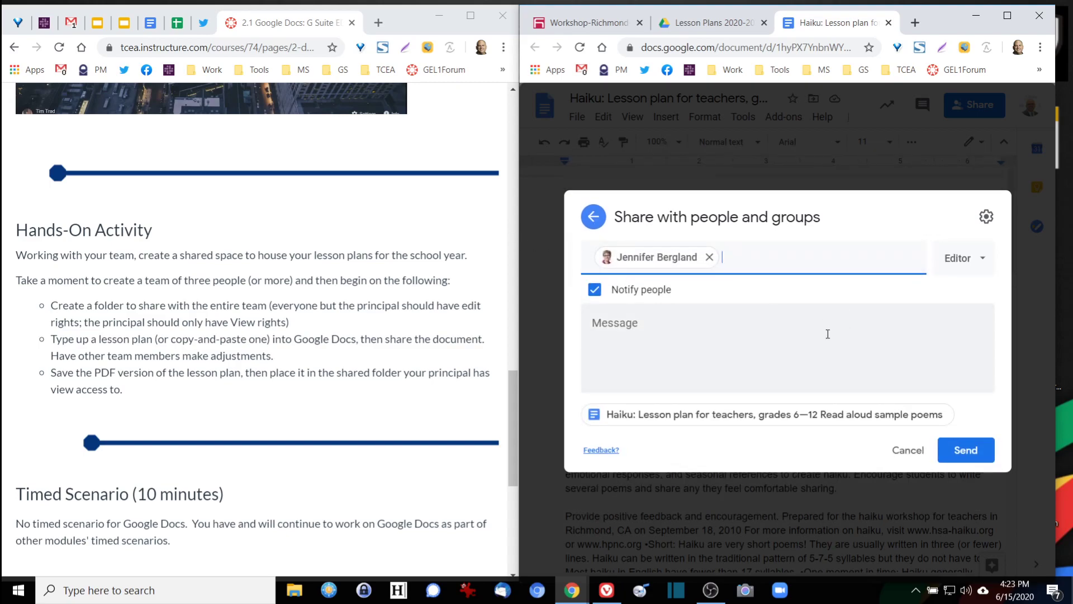
Write the sharing message "Please find a copy of the lesson plan we discussed at team meeting the other day.".
click(823, 329)
text(Please find)
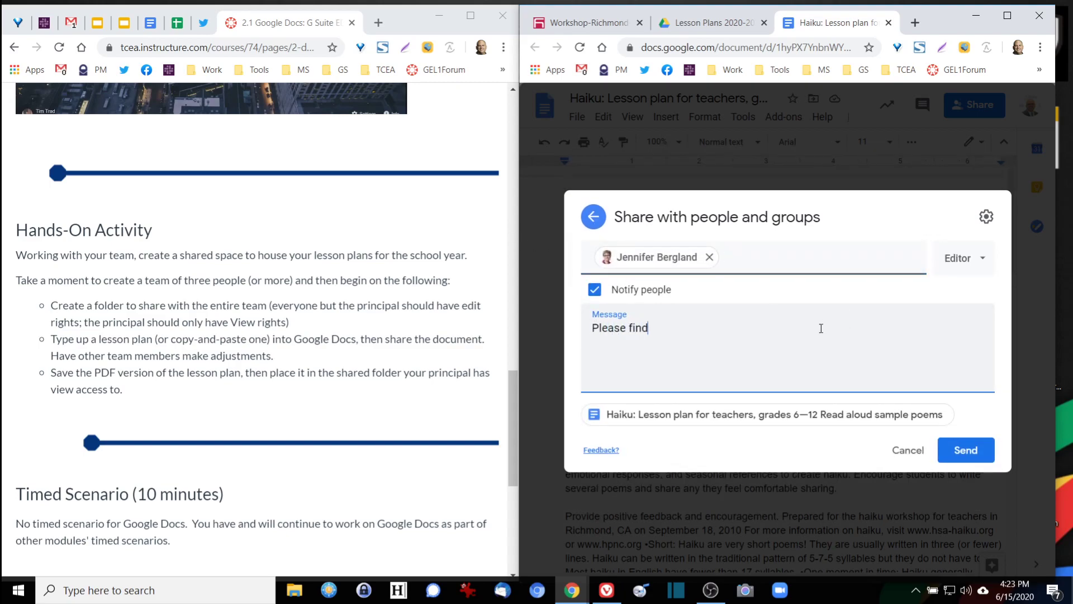
text( a copy of the lesson plan we discus)
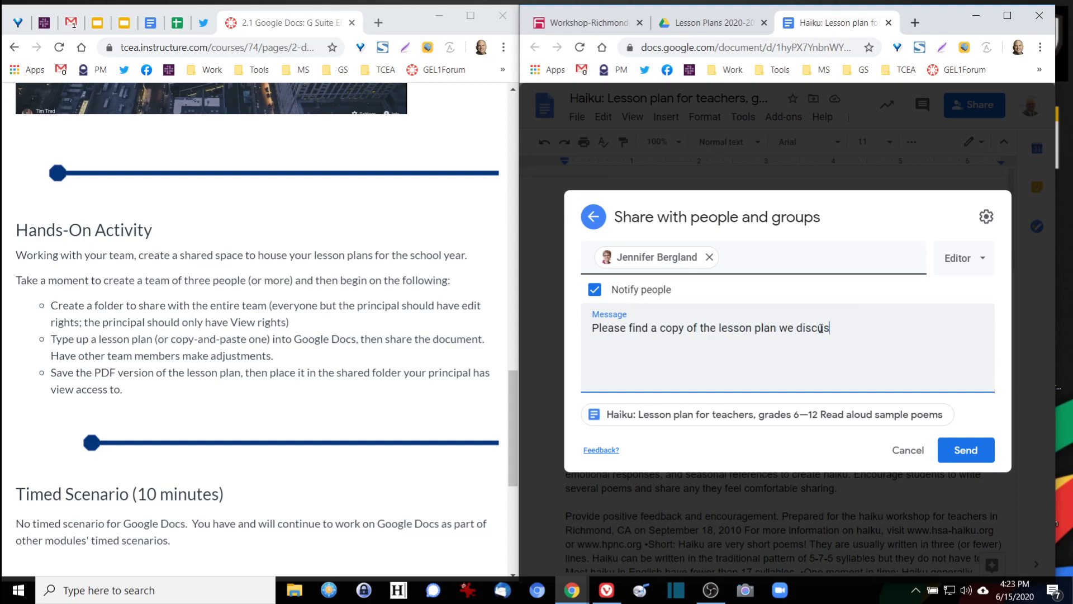
text(sed at team memeeting the other day.)
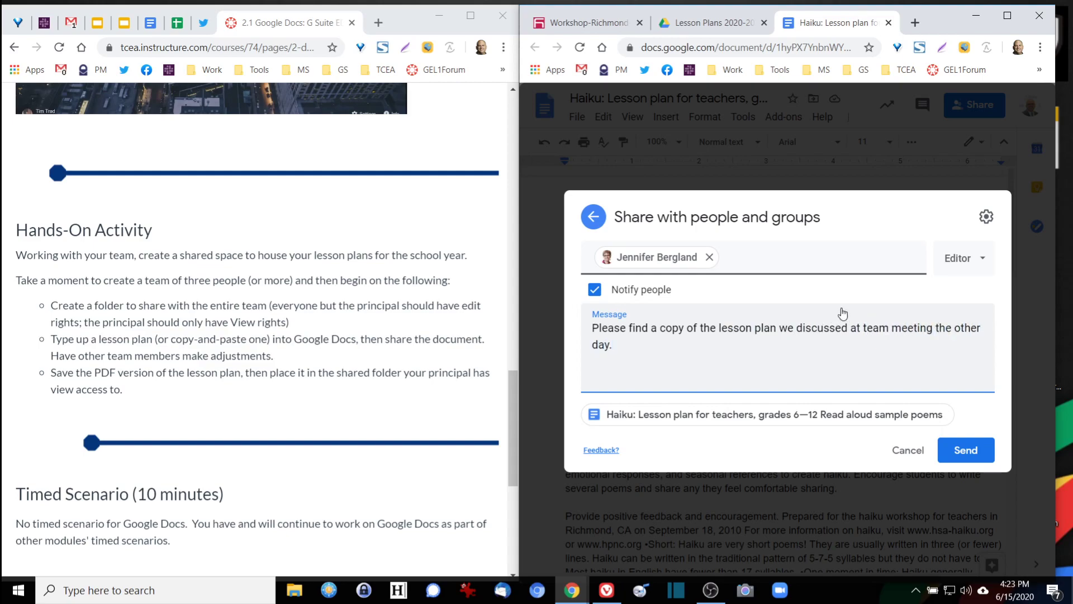
Set the added colleague's role to Viewer and send the sharing invitation.
click(972, 262)
click(955, 296)
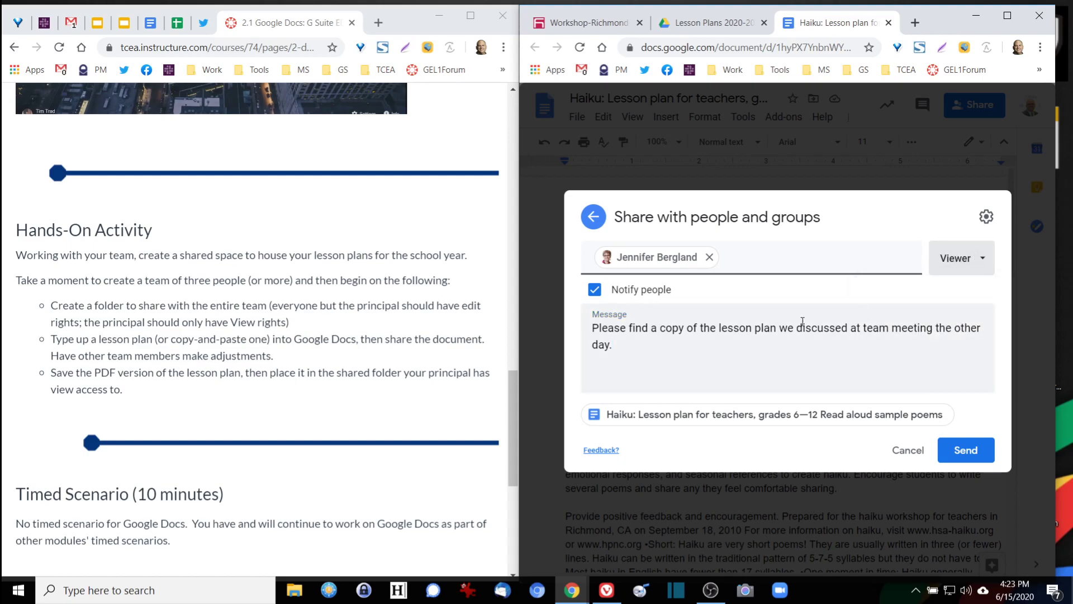
click(968, 456)
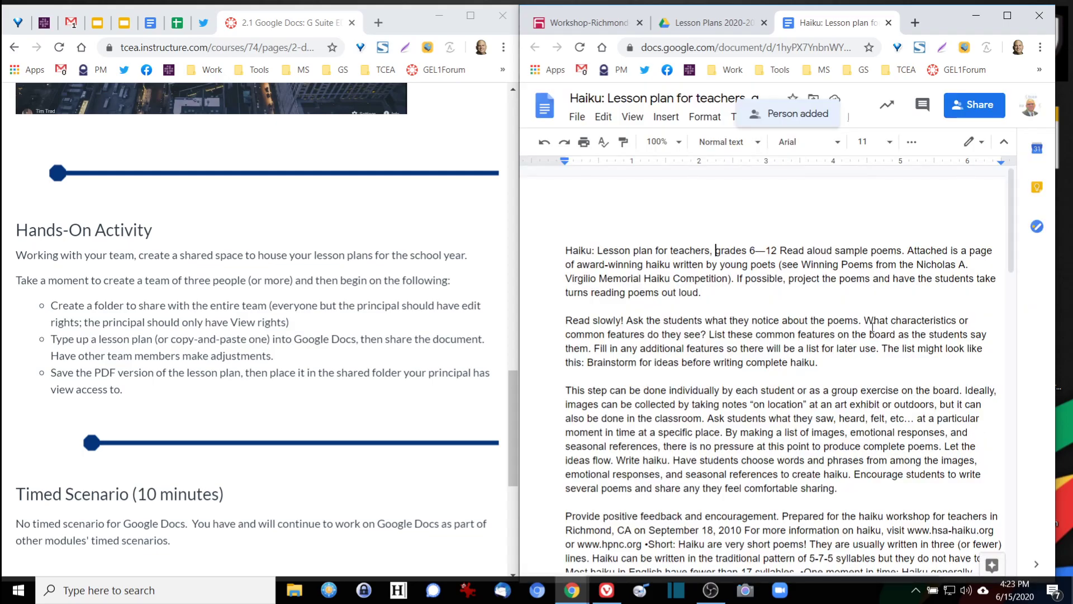
Review each person's access role in the haiku document's sharing settings, then close them.
click(975, 105)
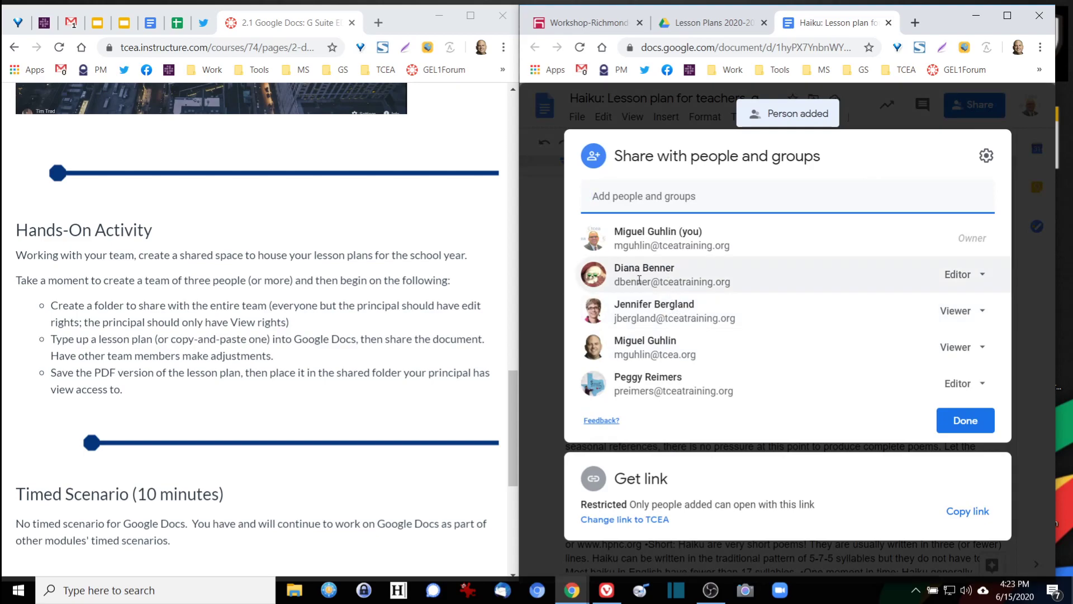
mouse_move(668, 278)
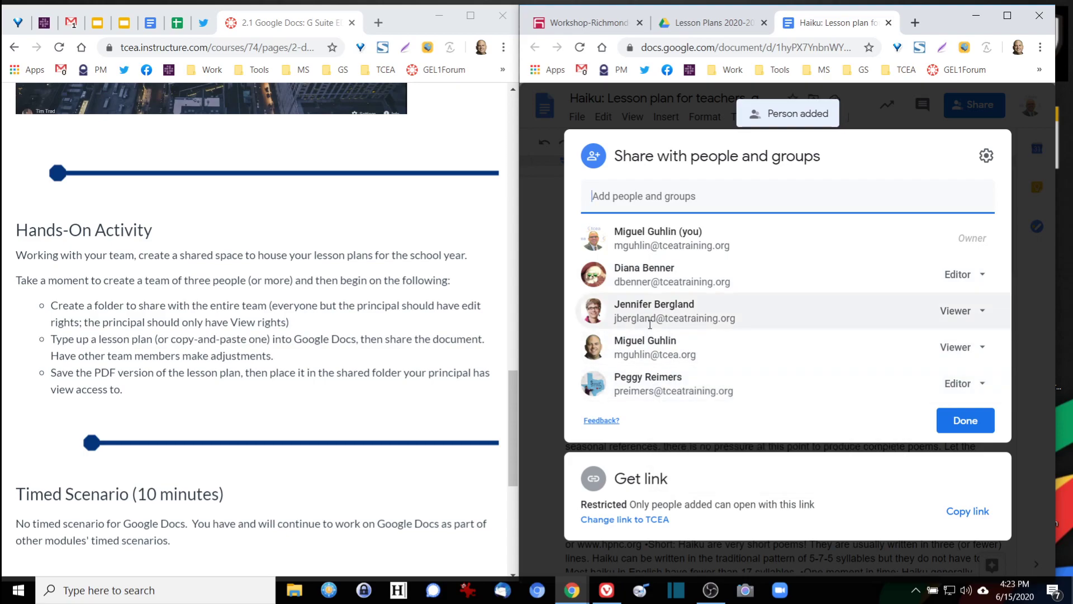
mouse_move(706, 357)
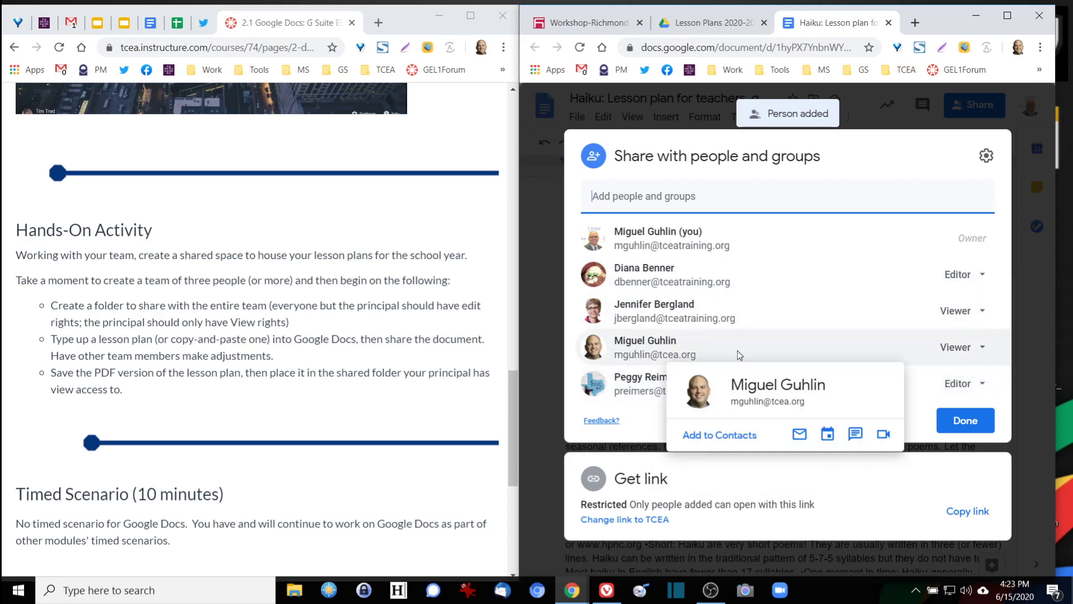
mouse_move(784, 316)
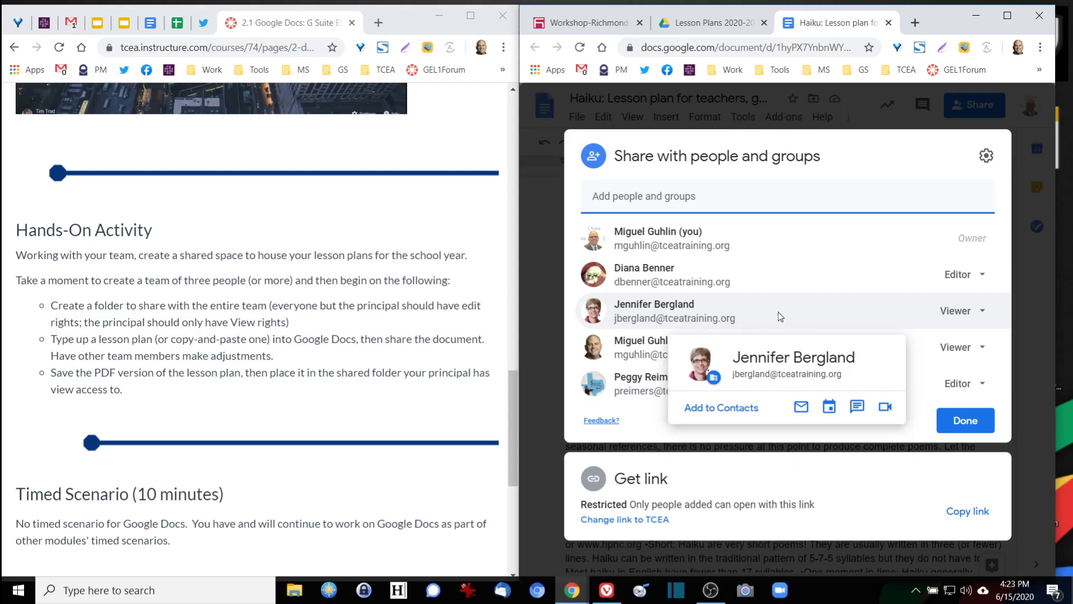
click(966, 423)
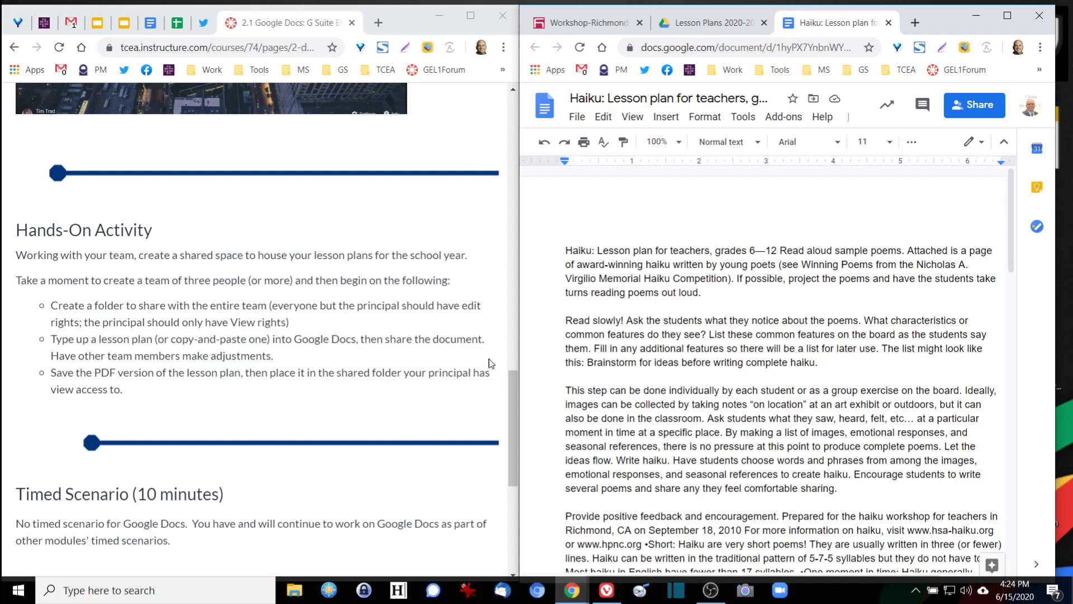
Download the haiku document as a PDF and upload that file to the Lesson Plans 2020-2021 folder in Drive.
click(578, 118)
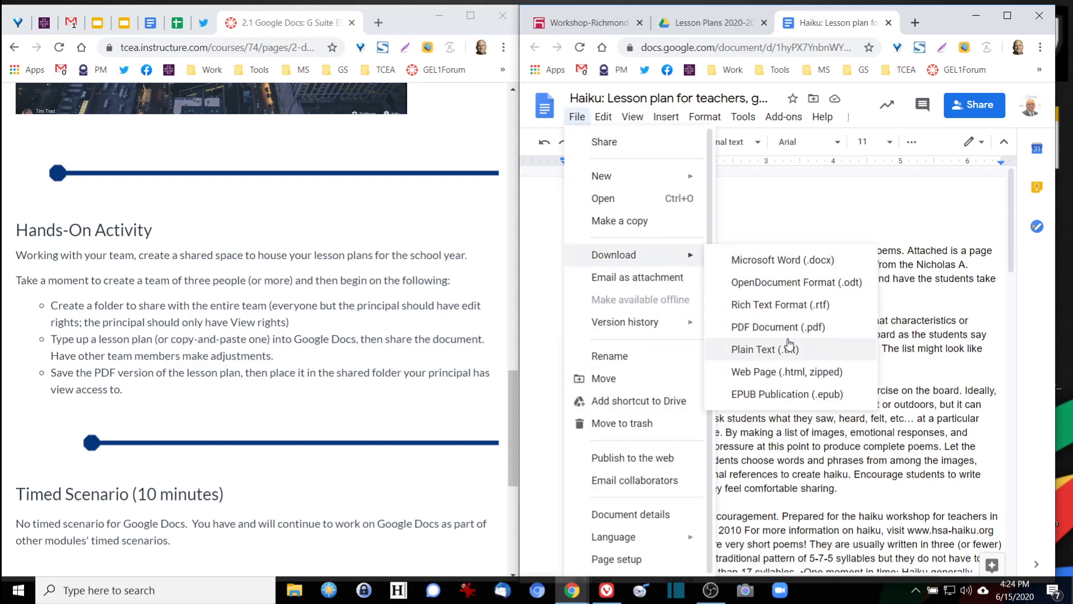
click(791, 330)
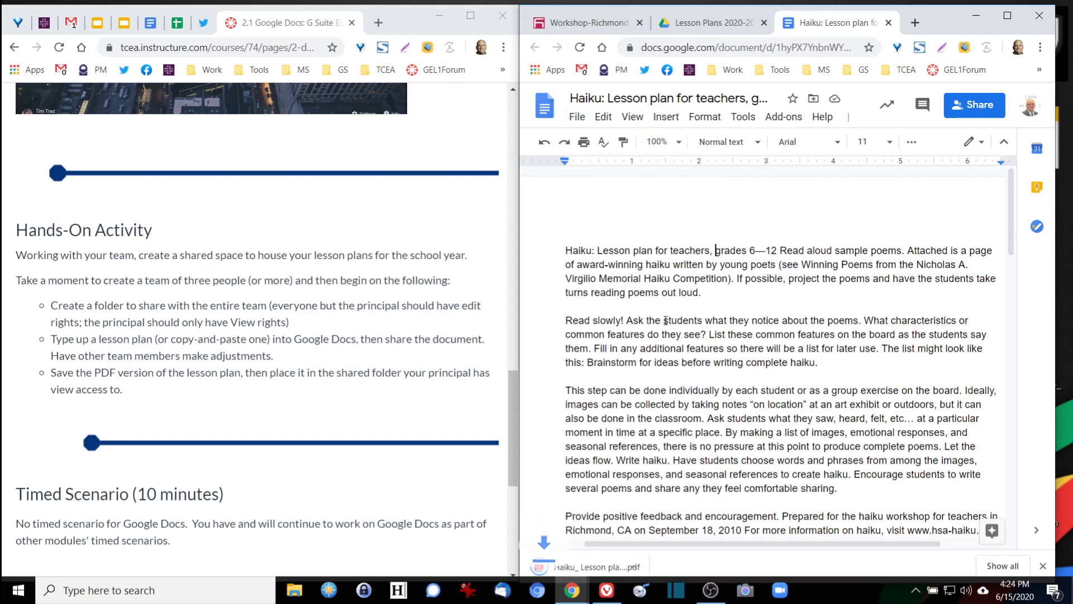
click(704, 22)
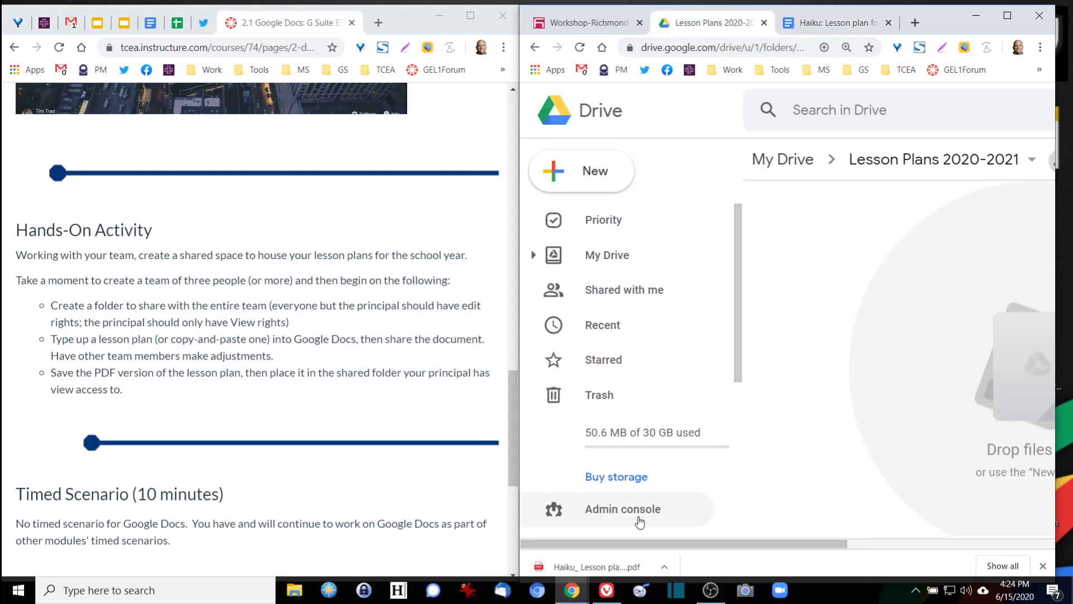
drag(595, 566, 982, 303)
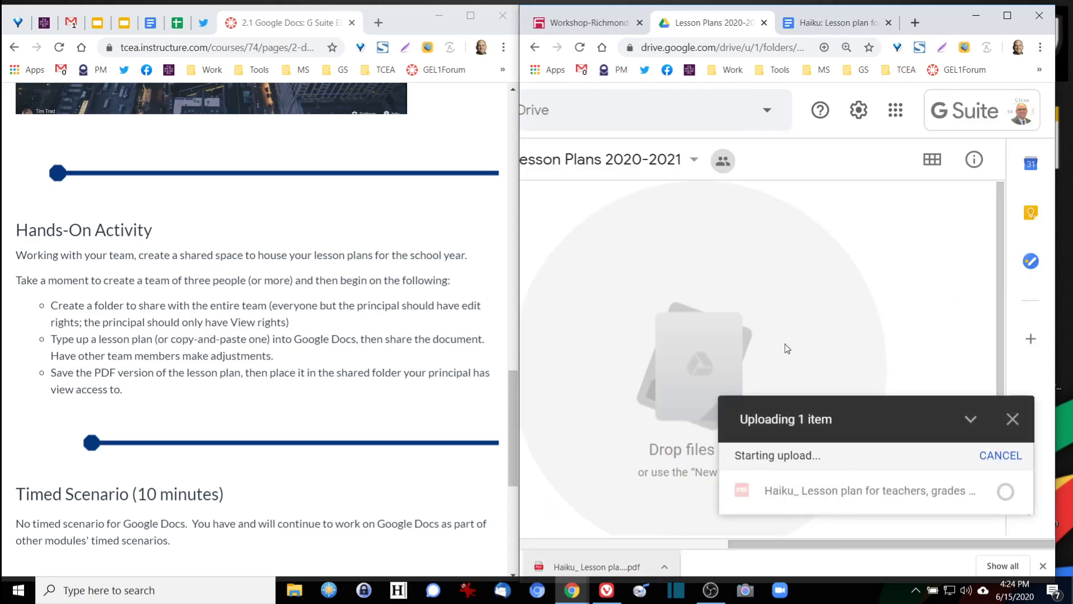
click(631, 543)
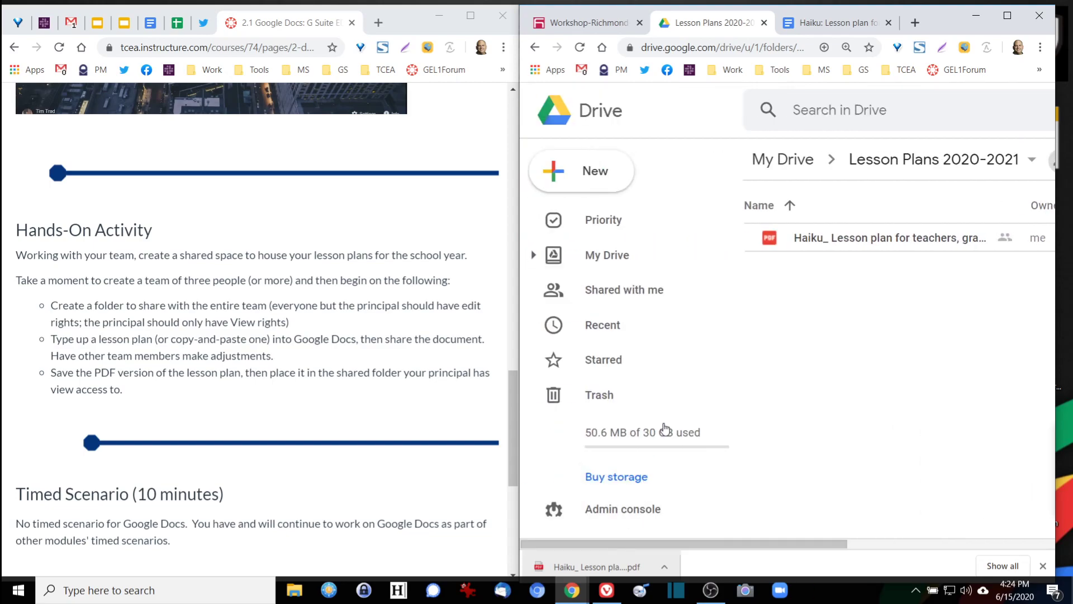
Close the haiku document and refresh the Lesson Plans 2020-2021 folder in Drive.
click(866, 24)
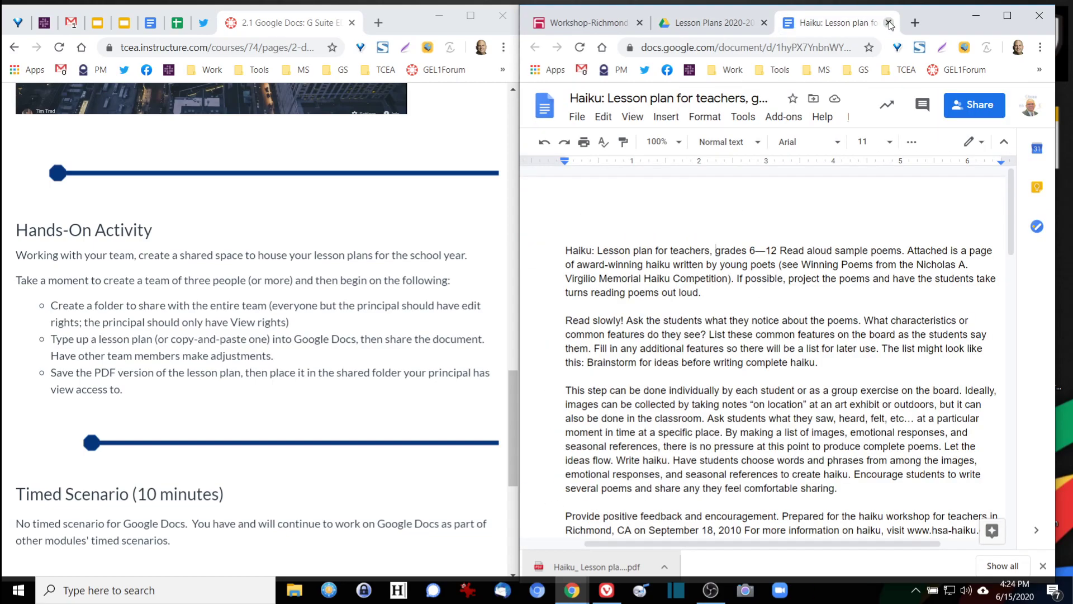
click(888, 23)
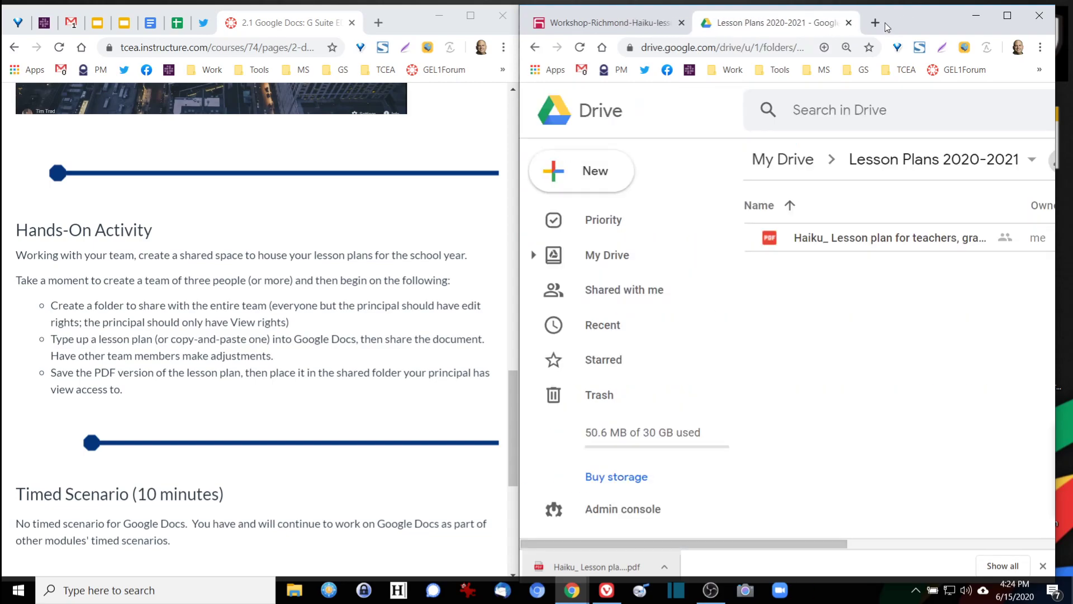
click(584, 50)
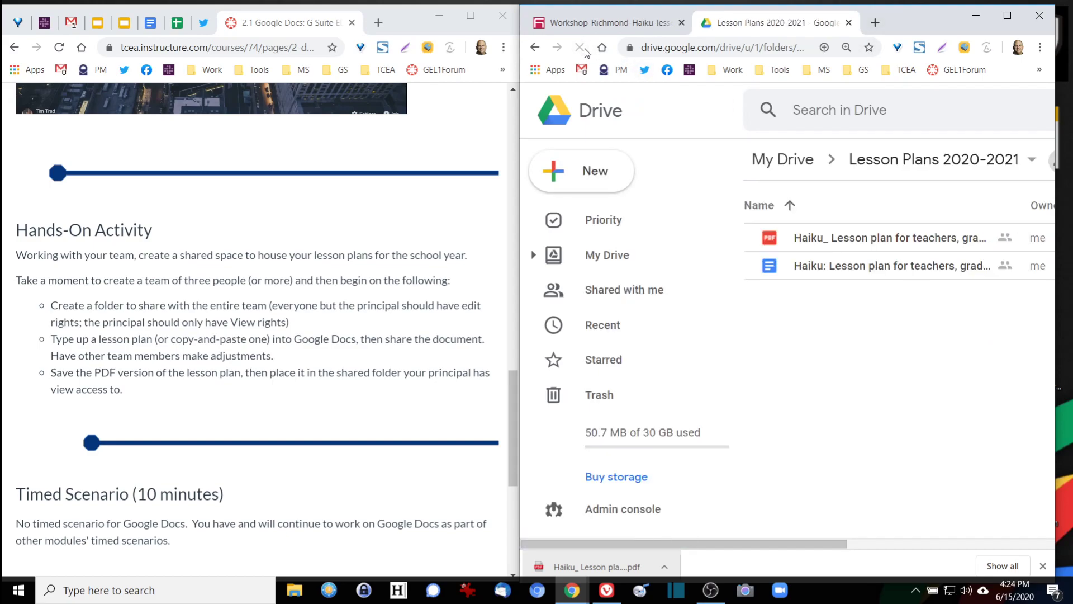